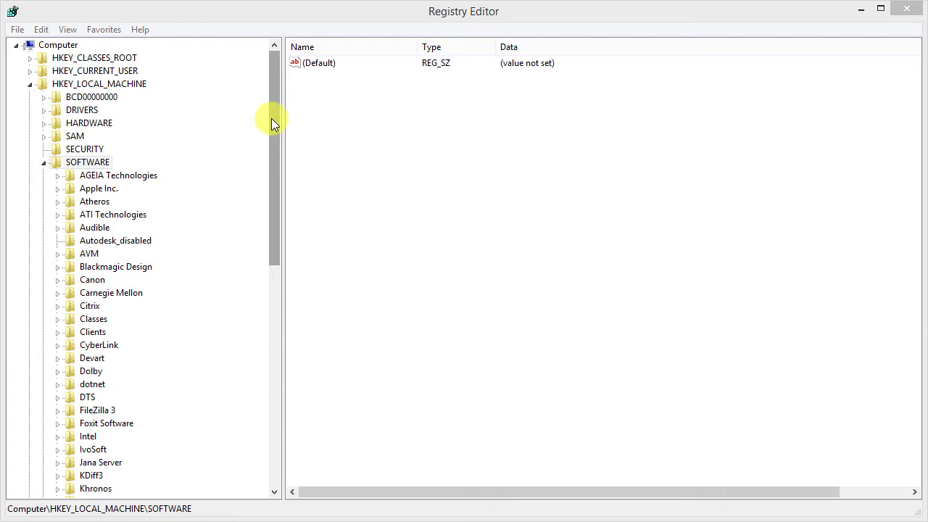
Expand HKEY_LOCAL_MACHINE\SOFTWARE\Wow6432Node\Microsoft\Office down to the 15.0 key.
left_click(81, 85)
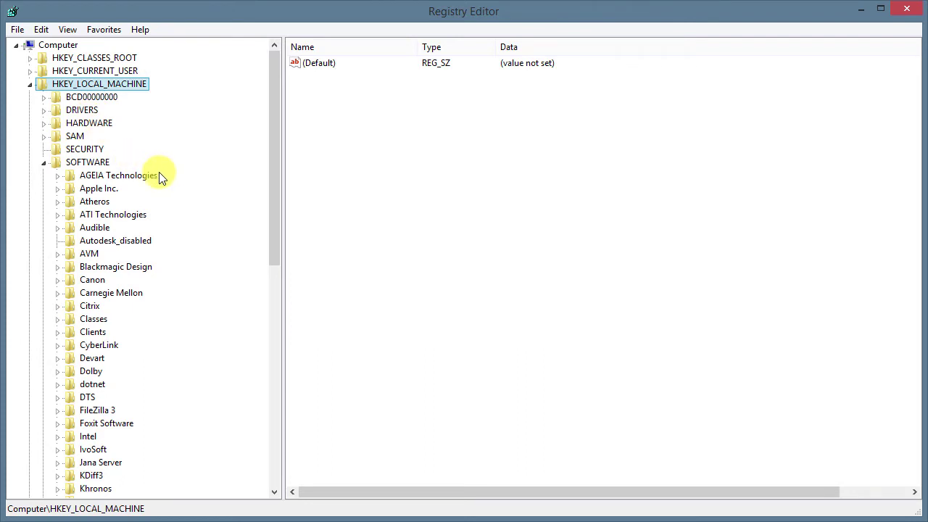
scroll(159, 175, "down", 2)
left_click(87, 67)
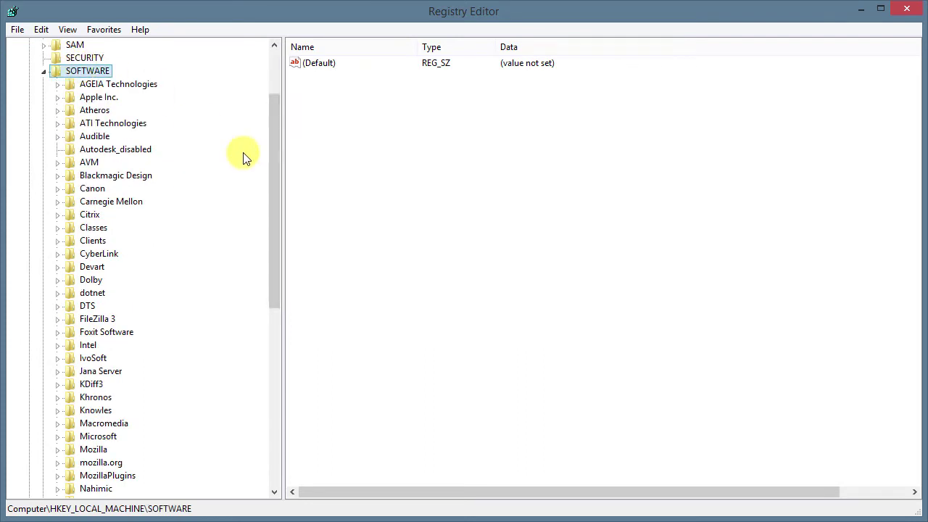
left_click_drag(274, 170, 269, 390)
left_click(109, 437)
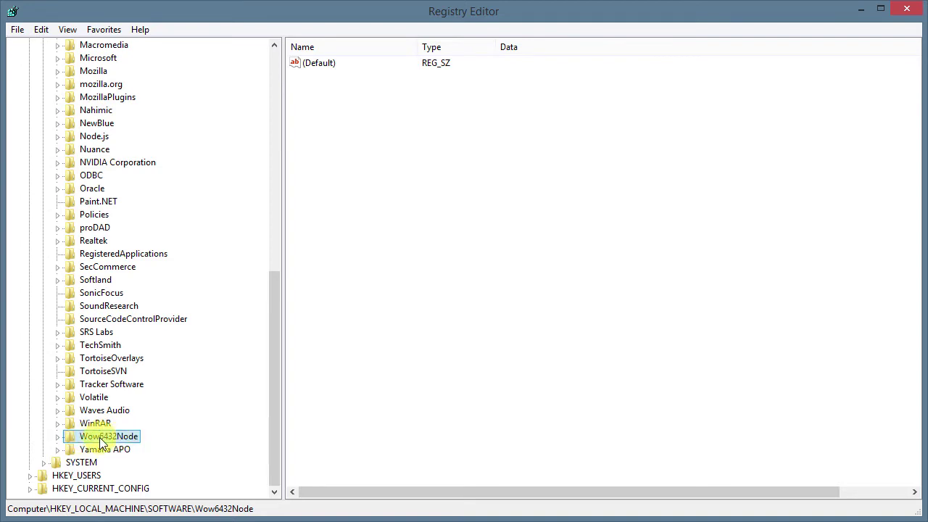
left_click(58, 436)
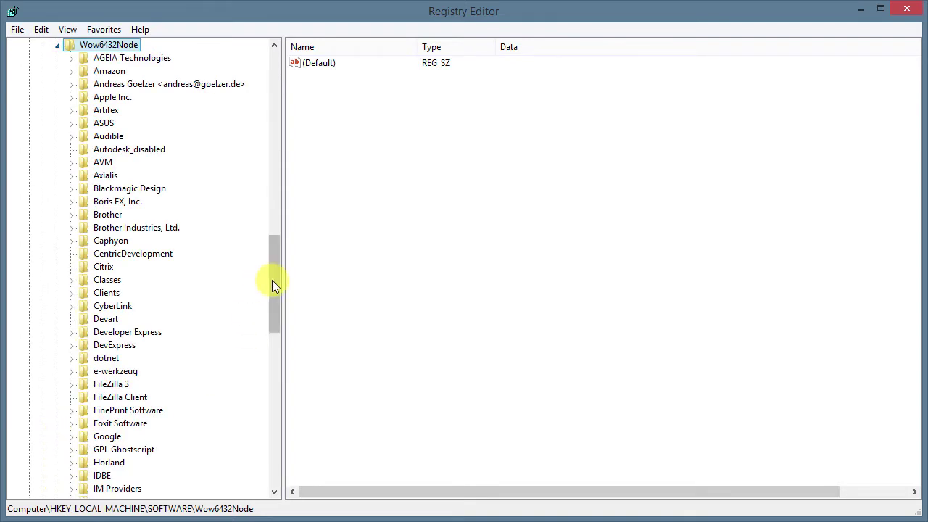
left_click_drag(274, 285, 262, 348)
left_click(71, 332)
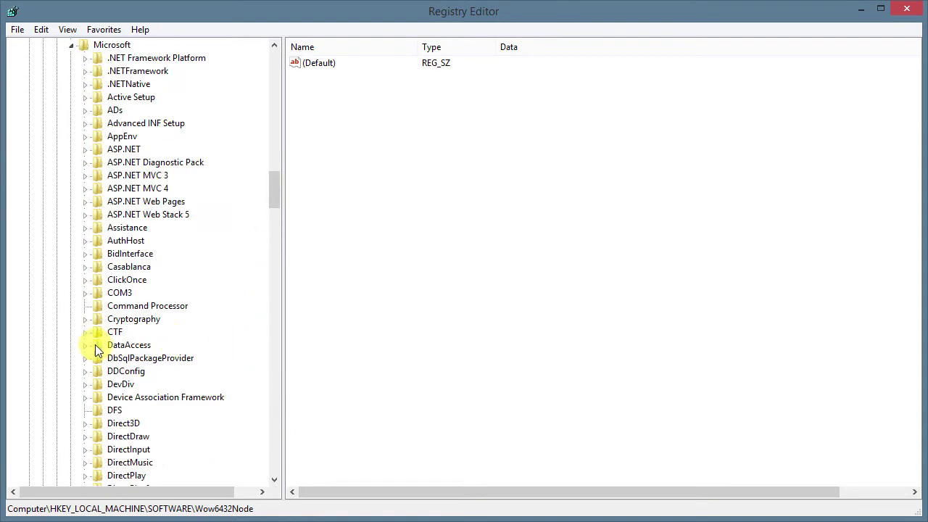
left_click_drag(268, 181, 256, 308)
left_click(84, 306)
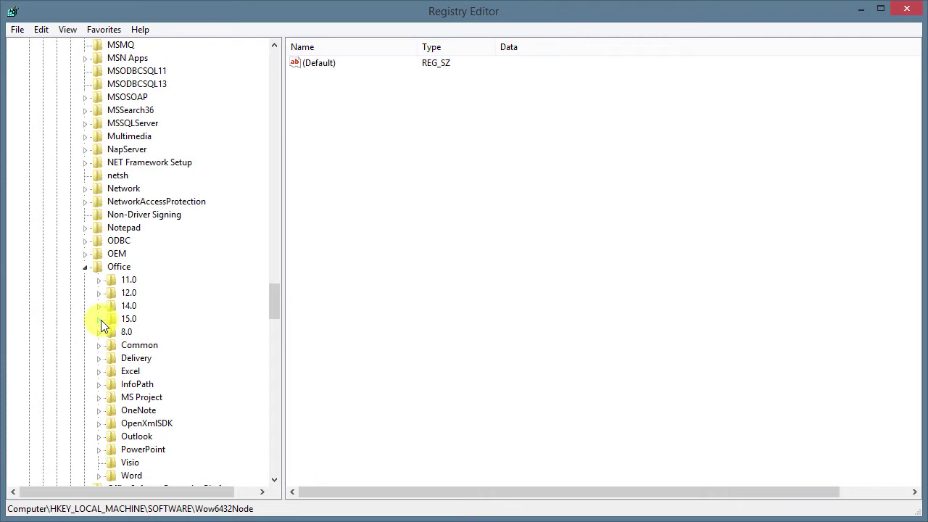
left_click(100, 320)
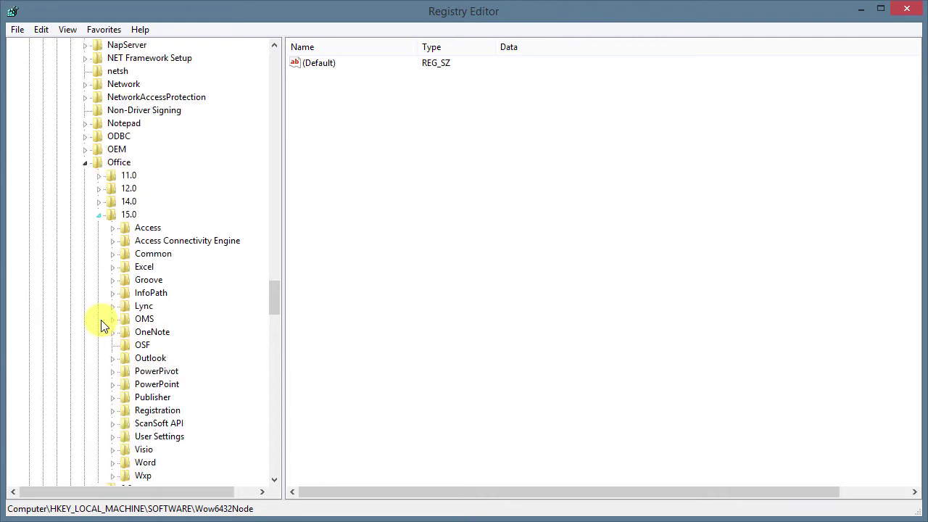
Expand Access Connectivity Engine and its Engines key under Office 15.0.
left_click(124, 229)
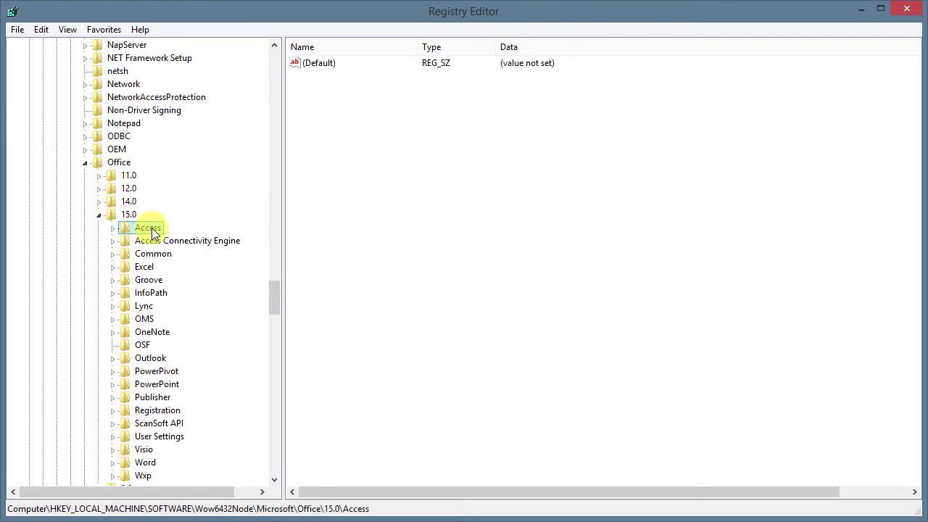
left_click(155, 245)
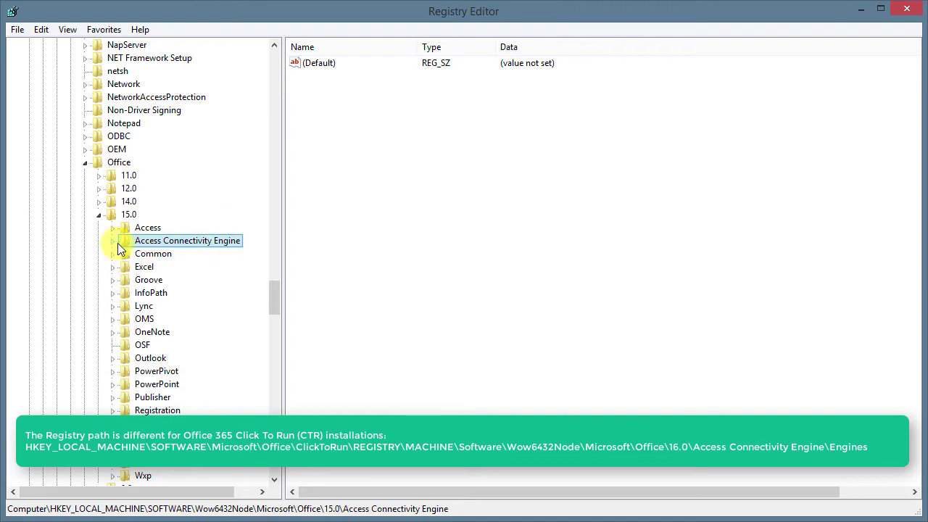
left_click(114, 242)
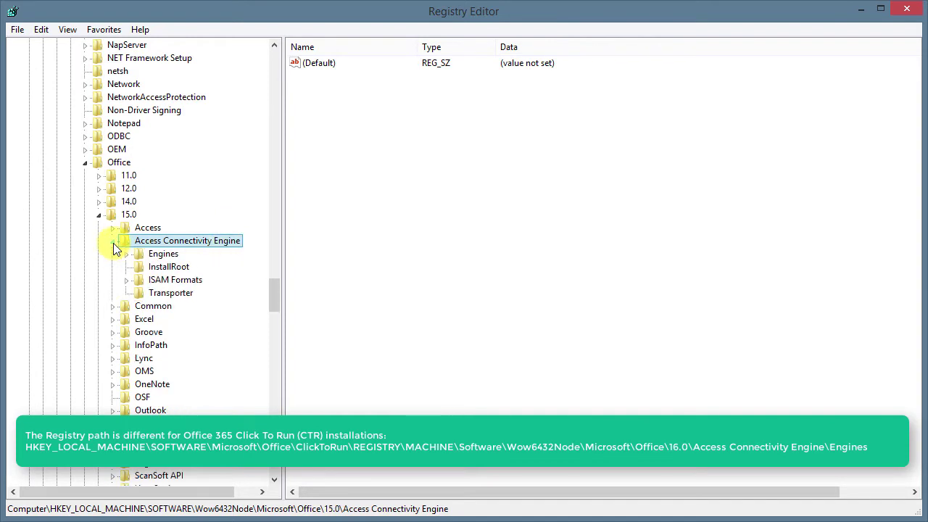
left_click(155, 256)
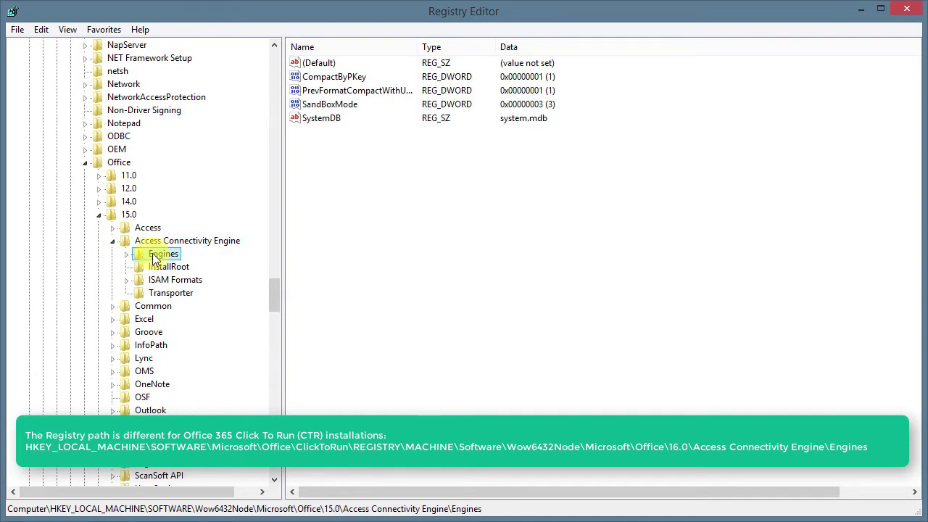
left_click(127, 255)
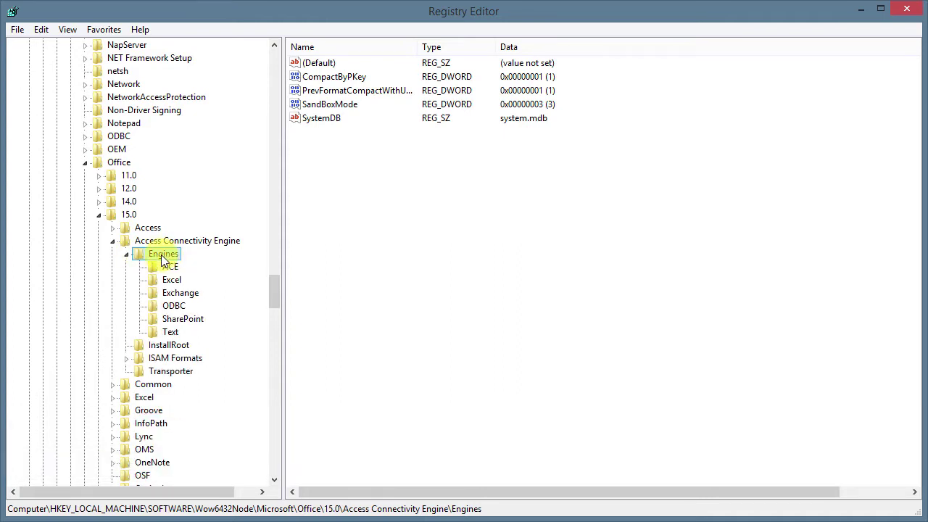
Create a new key named Debug under Engines.
right_click(162, 259)
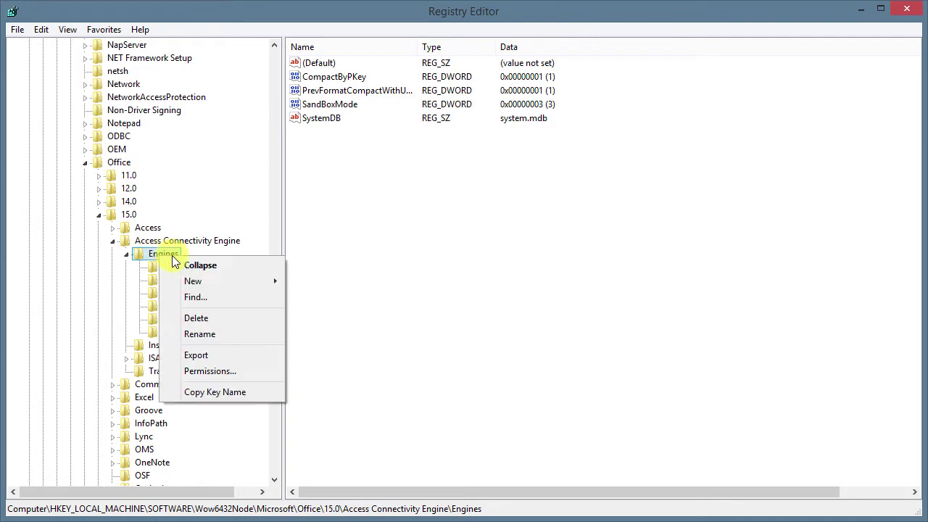
mouse_move(246, 281)
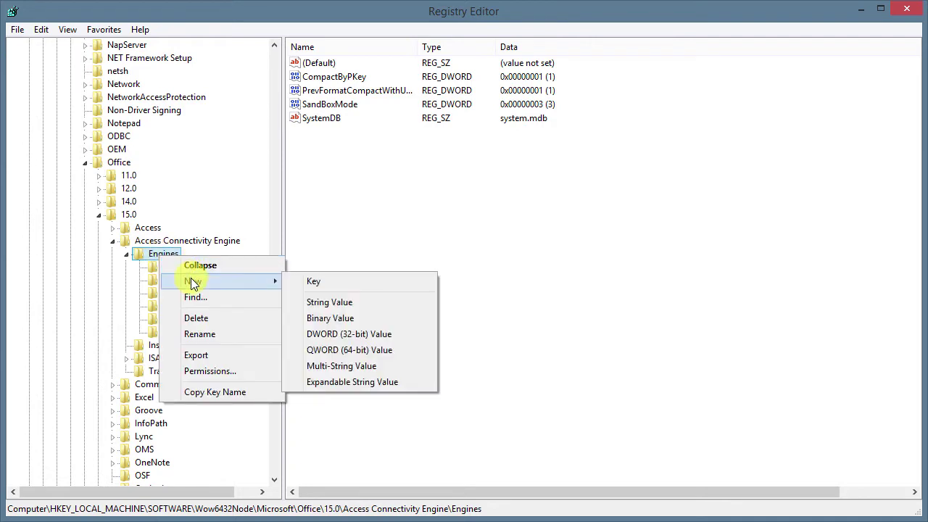
left_click(315, 282)
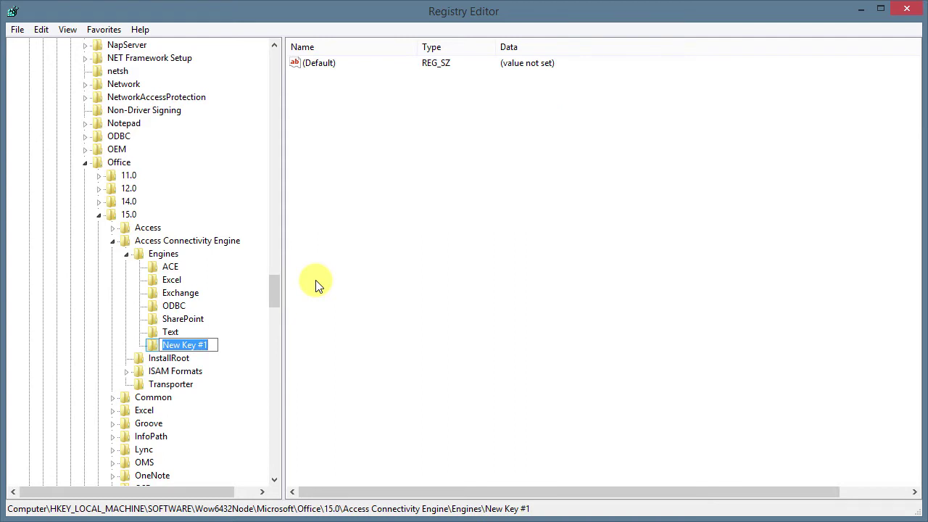
type("Debug")
key("Return")
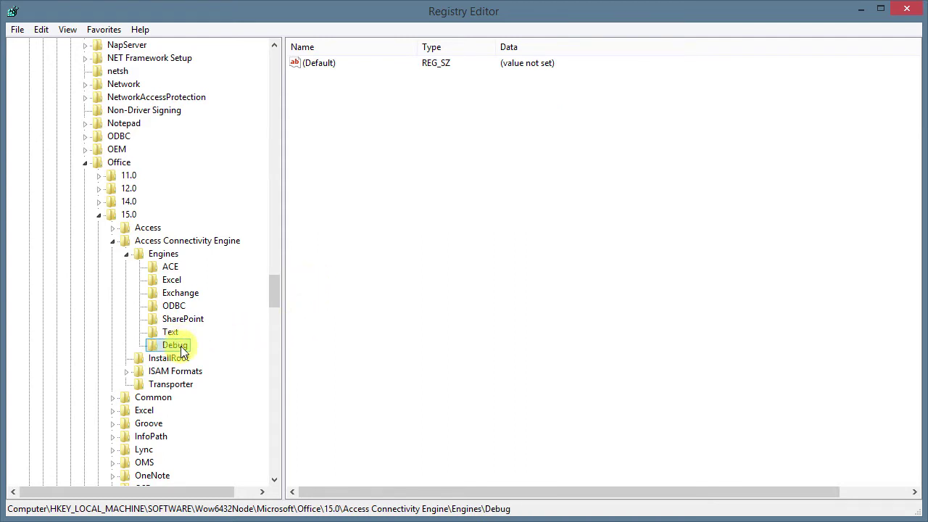
Add a new string value named JETSHOWPLAN to the Debug key.
right_click(325, 116)
mouse_move(351, 129)
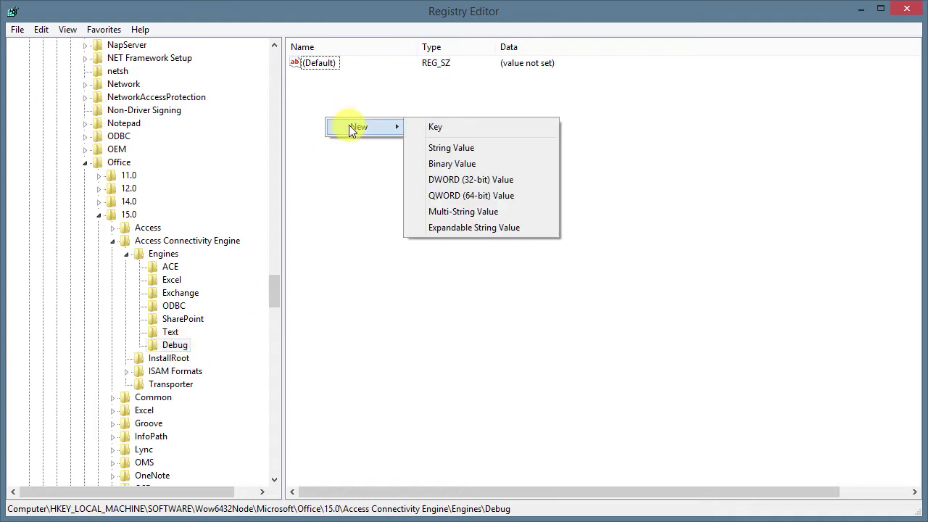
left_click(448, 147)
type("JETSH")
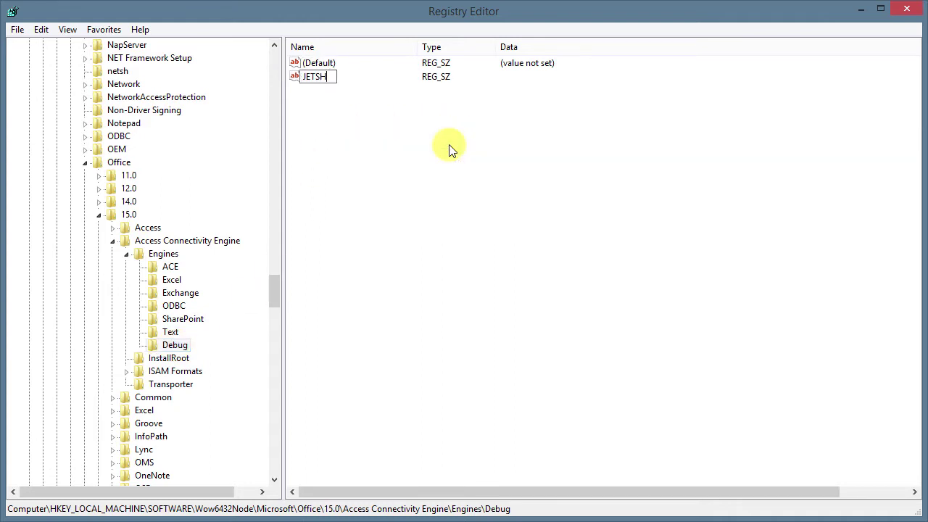
type("OWPLAN")
key("Return")
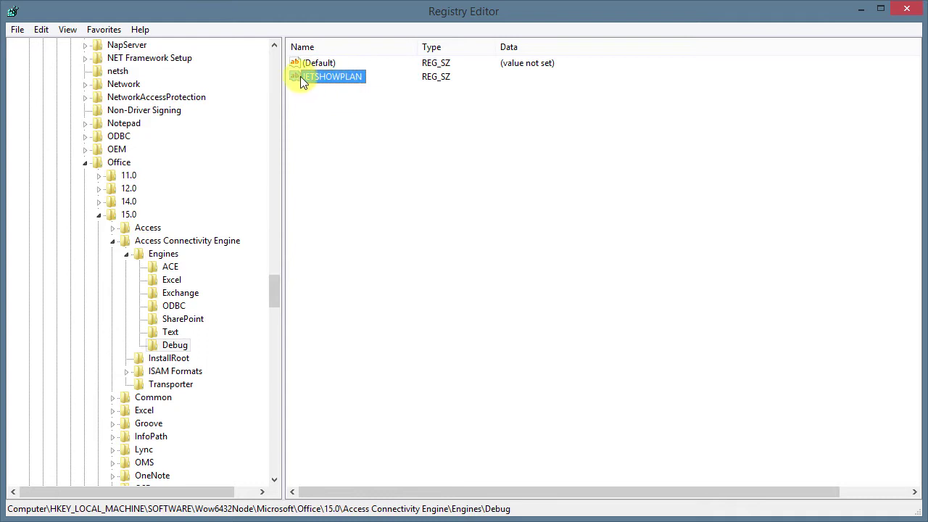
Set the JETSHOWPLAN value's data to ON.
right_click(348, 79)
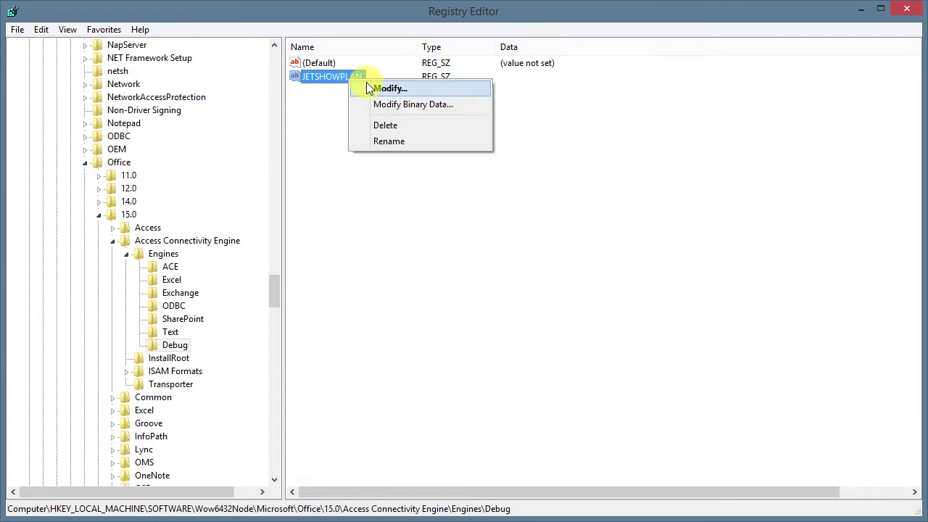
left_click(390, 88)
left_click_drag(204, 76, 471, 107)
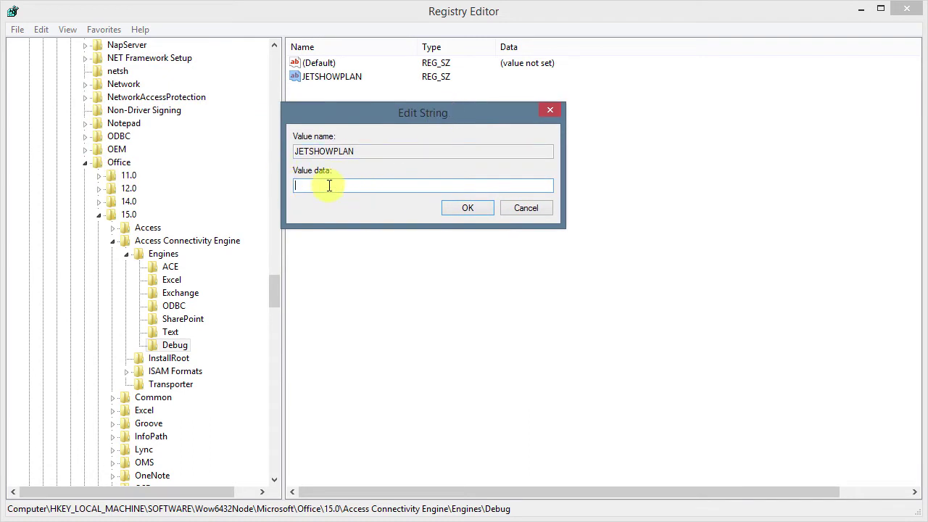
type("ON")
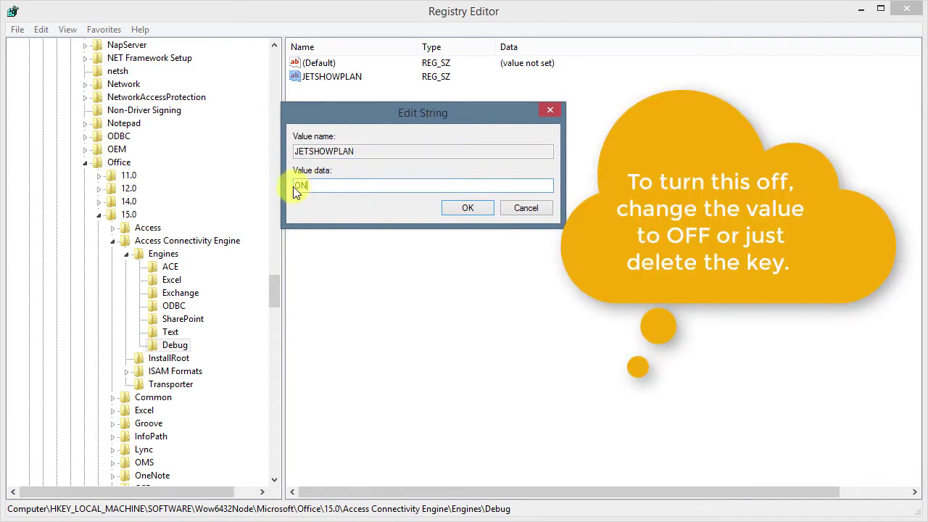
left_click(464, 208)
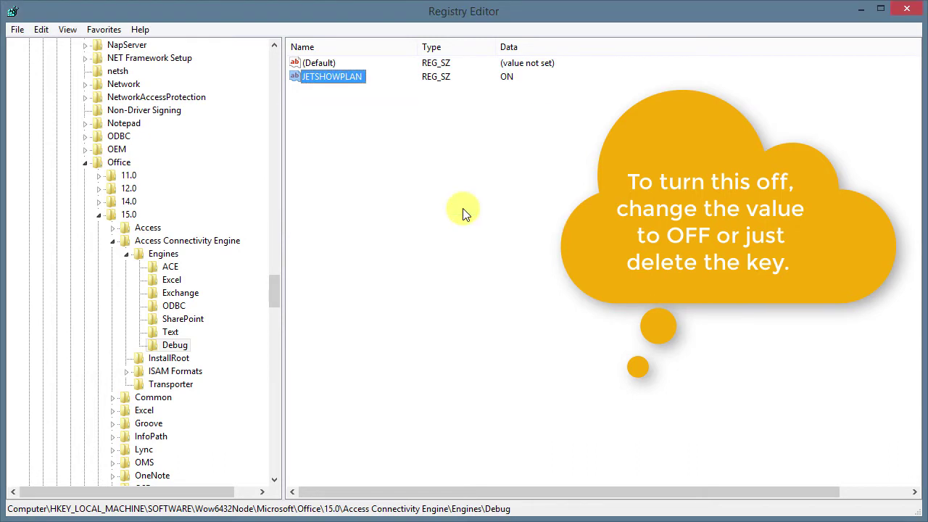
Minimize Registry Editor and open IndexDemoFE from the recent files.
left_click(858, 10)
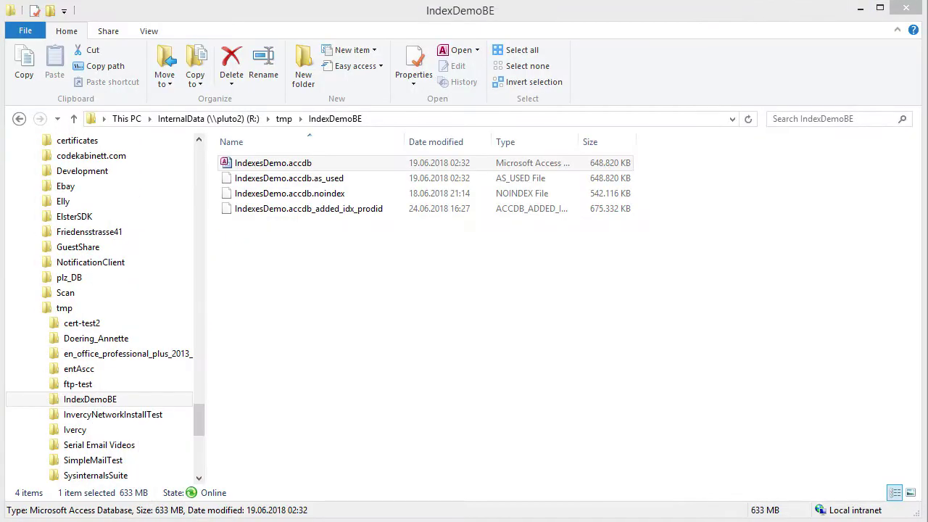
key("super")
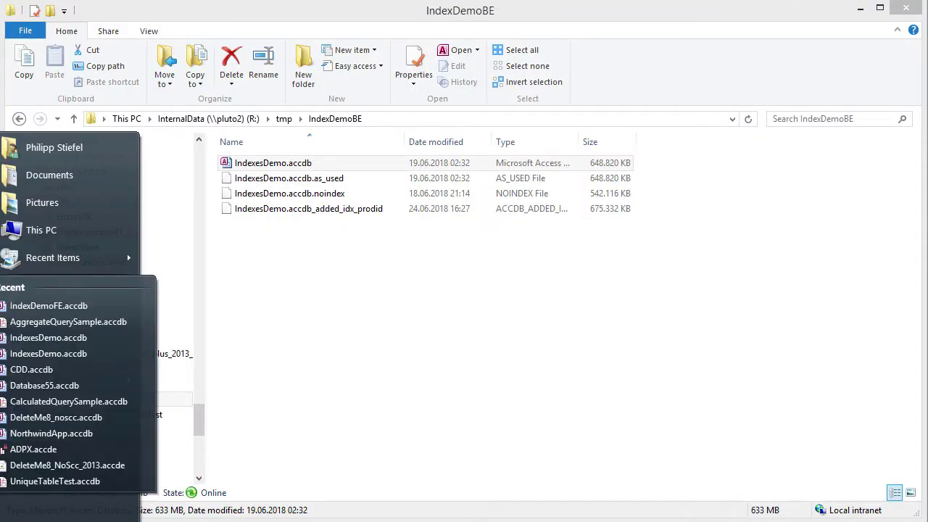
left_click(26, 305)
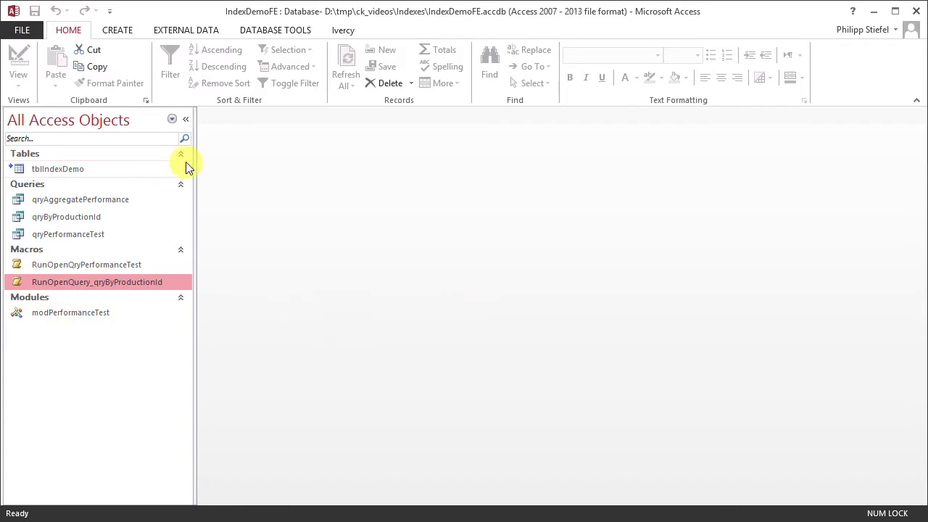
mouse_move(186, 163)
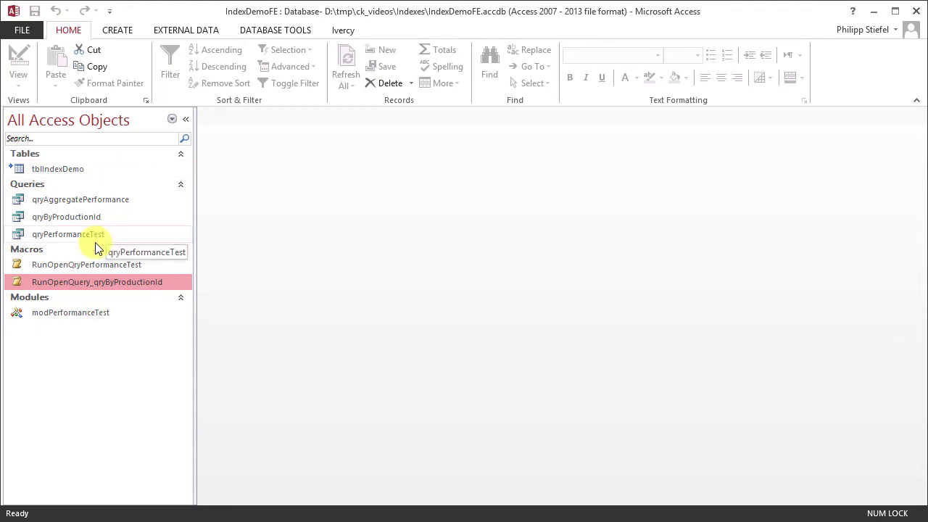
Run the RunOpenQryPerformanceTest macro and dismiss the execution time message.
left_click(110, 266)
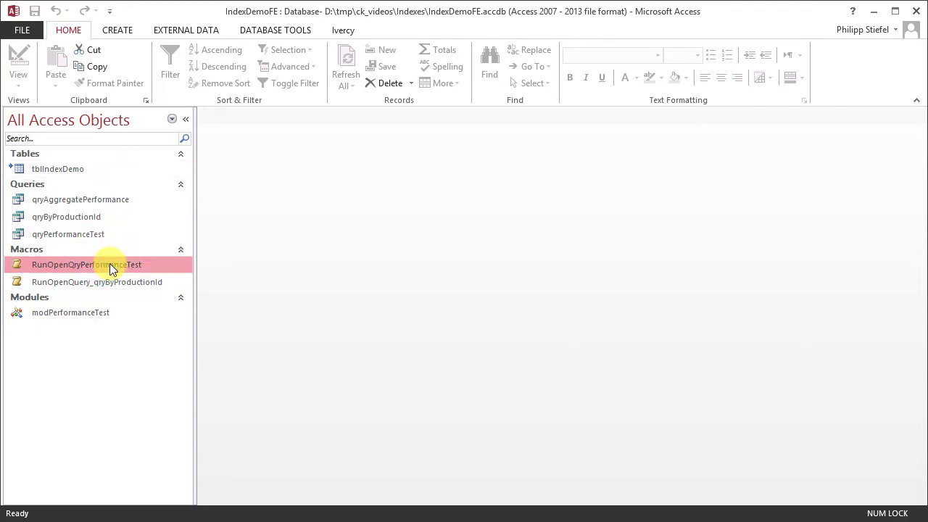
double_click(110, 266)
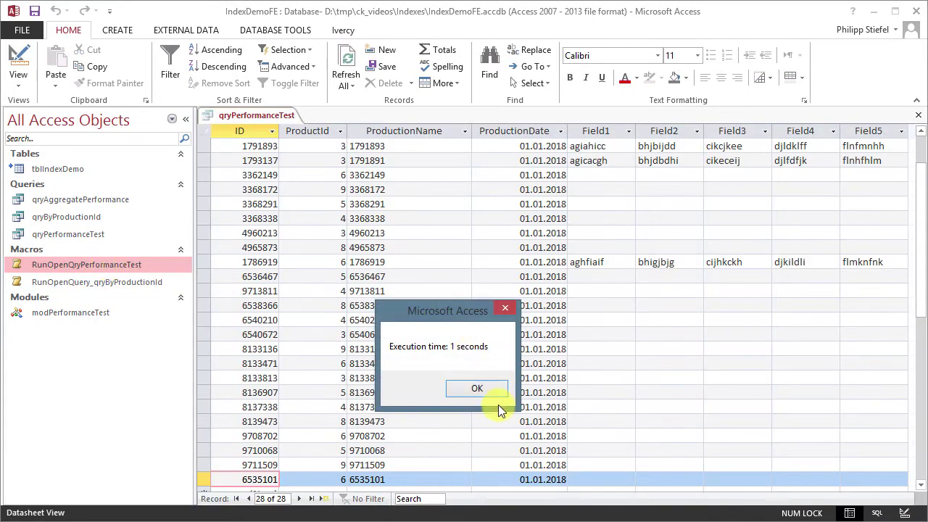
left_click(476, 389)
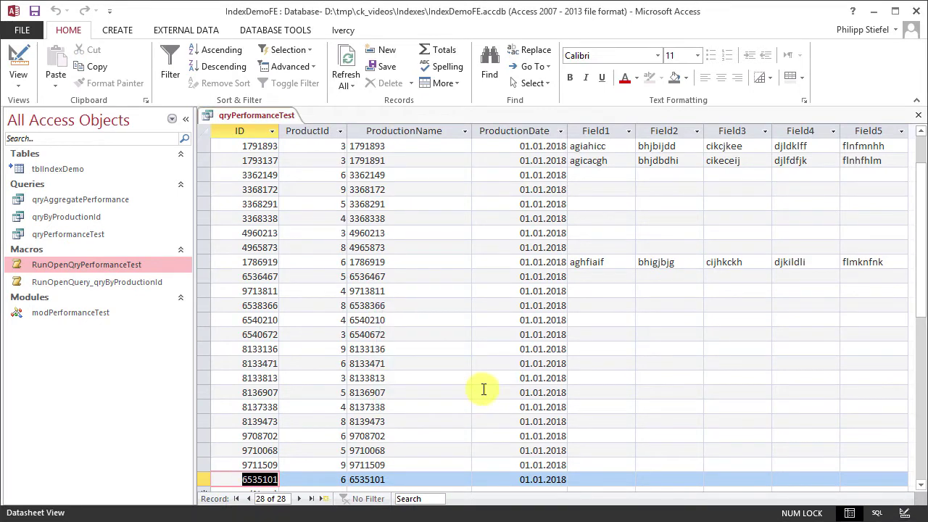
Minimize Access and select showplan.out at the top of the Documents folder.
left_click(876, 13)
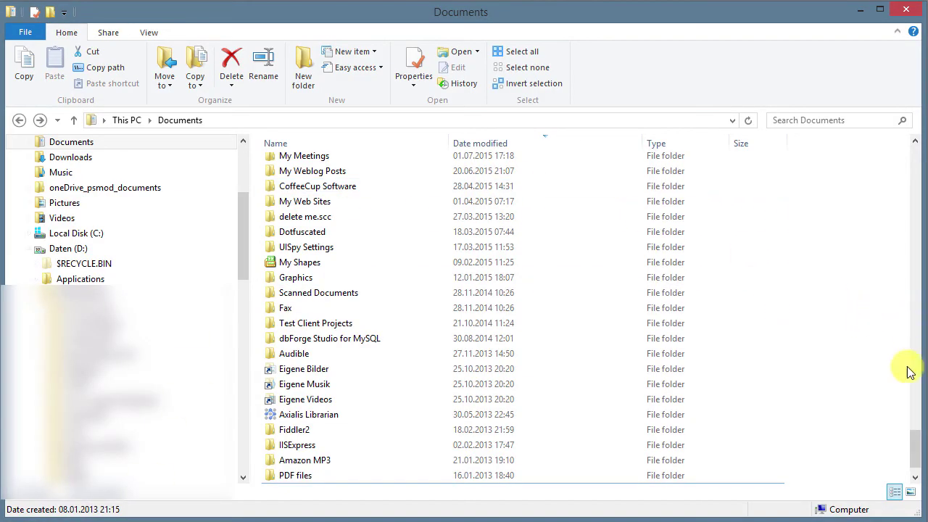
left_click_drag(916, 445, 881, 136)
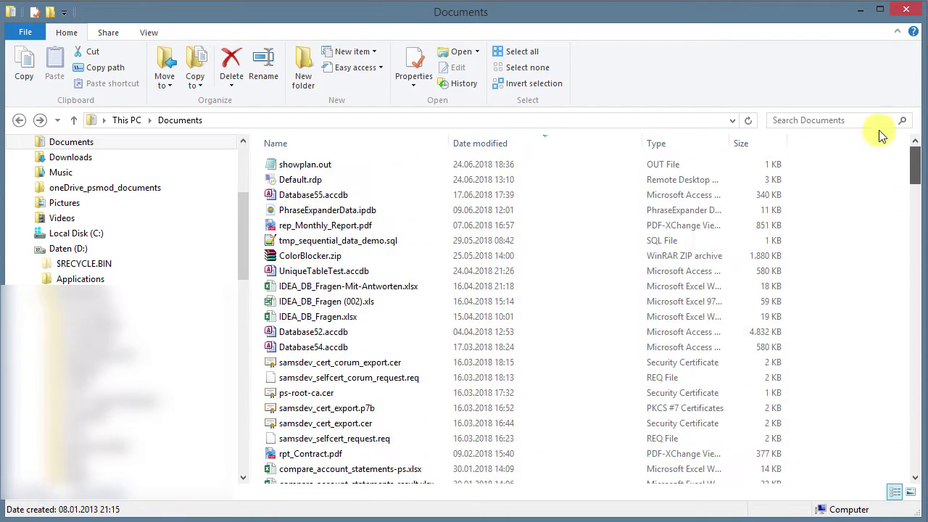
left_click(326, 165)
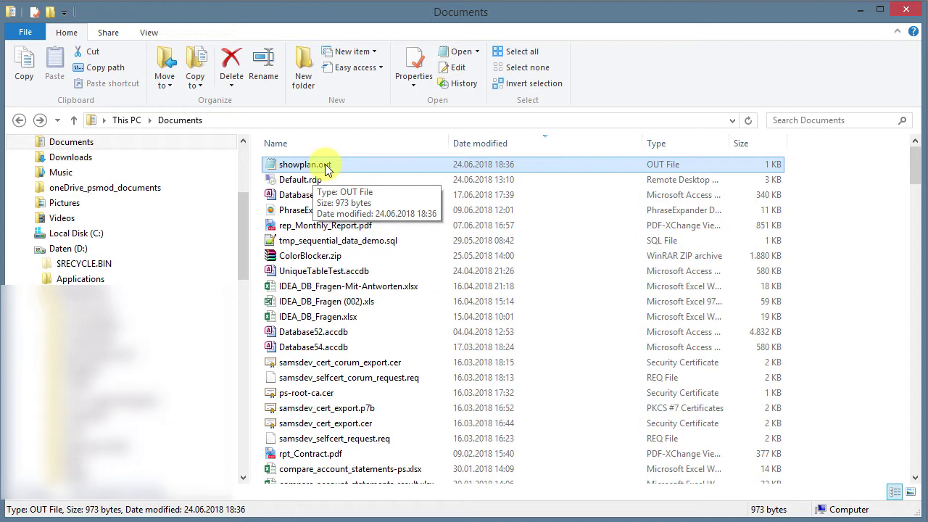
right_click(325, 164)
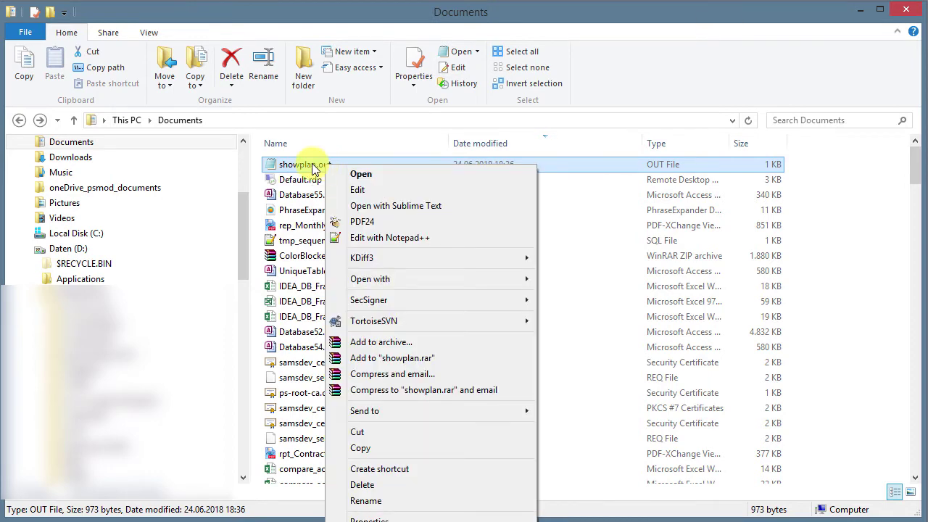
left_click(313, 165)
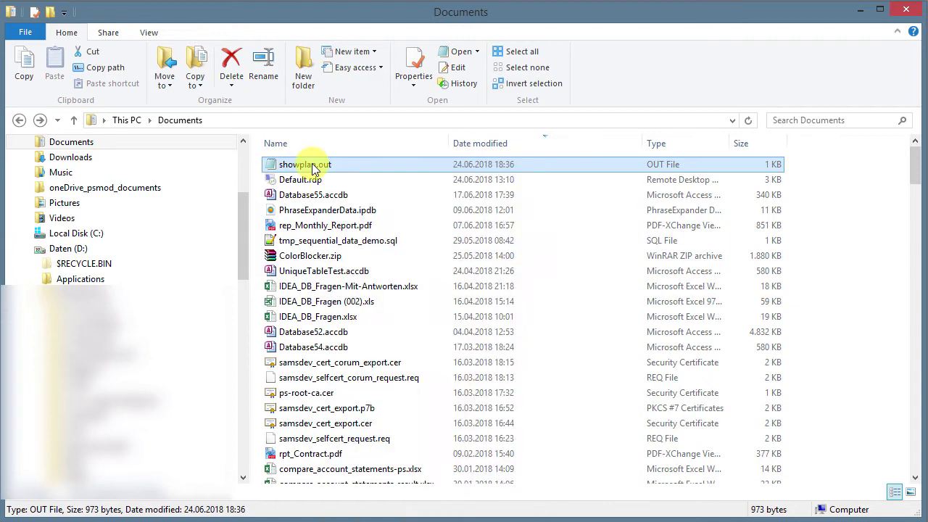
Open showplan.out in Notepad and reposition the Notepad window at the screen top.
double_click(369, 165)
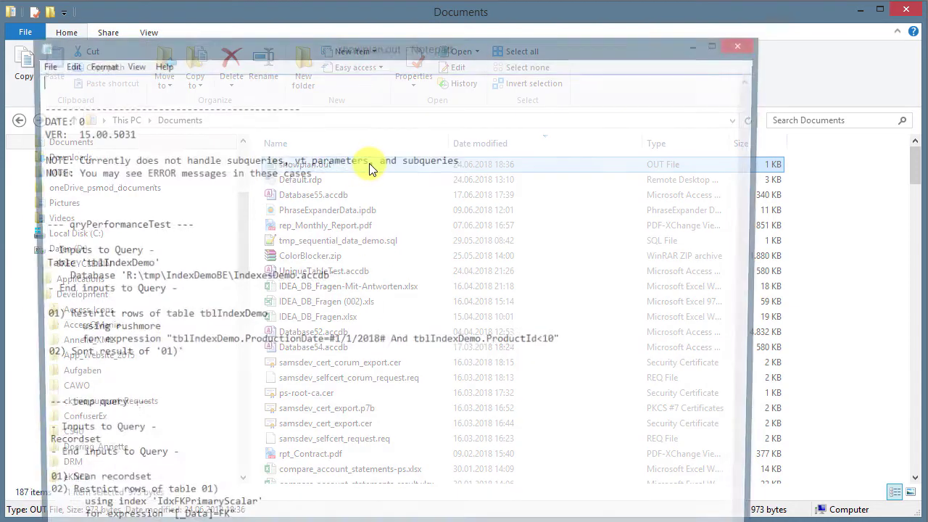
left_click_drag(333, 47, 373, 6)
left_click_drag(65, 290, 0, 290)
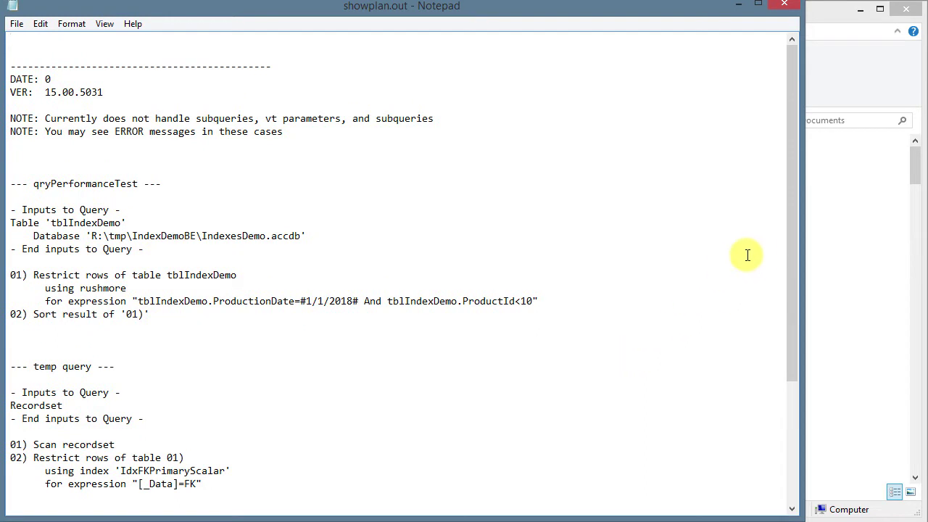
left_click_drag(790, 172, 764, 146)
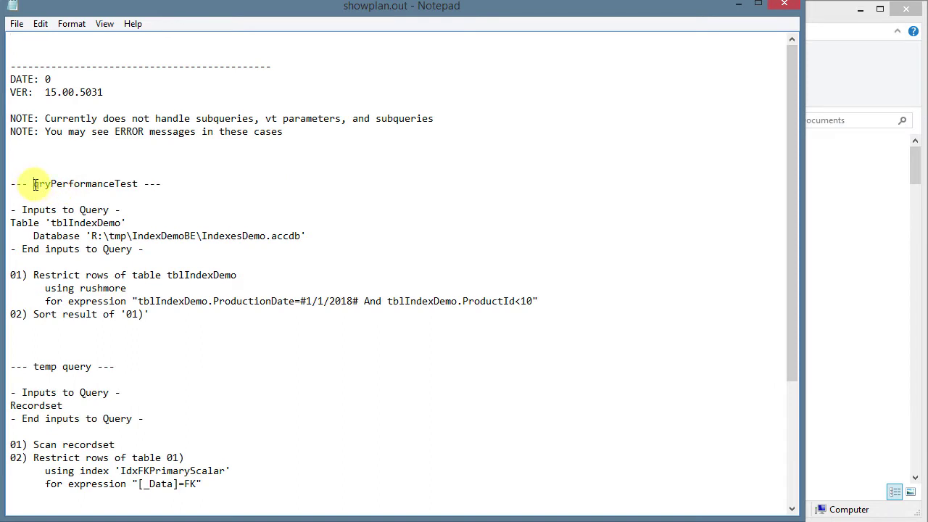
Highlight qryPerformanceTest's input tables, restrict step and rushmore line, then copy the restrict expression.
left_click_drag(33, 183, 137, 184)
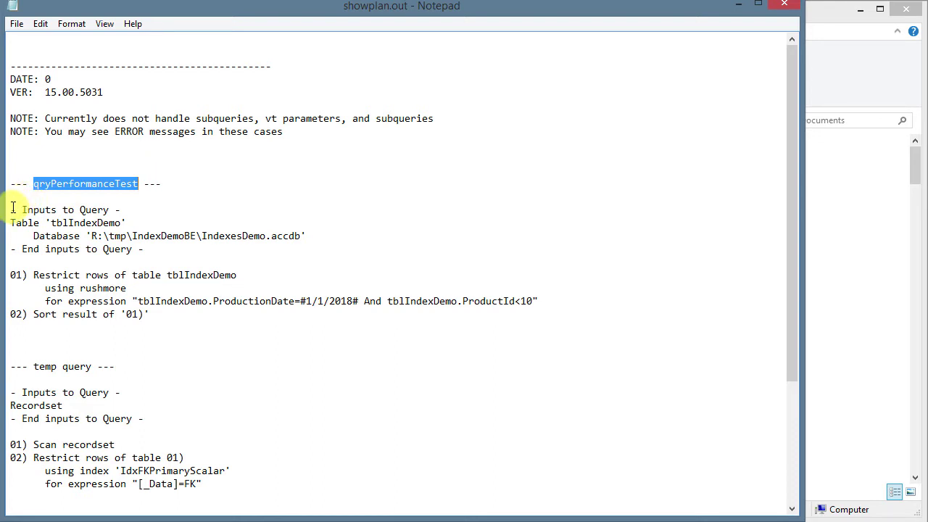
left_click_drag(13, 208, 127, 223)
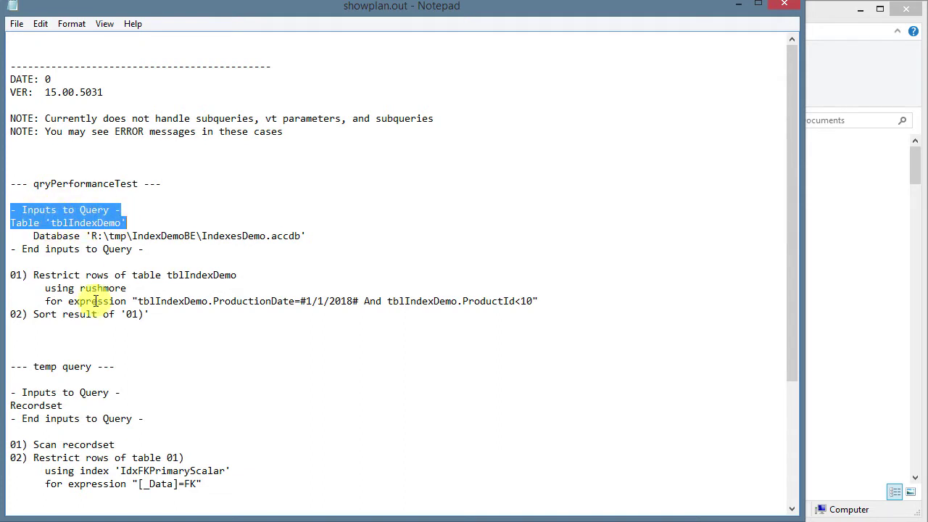
left_click(34, 276)
left_click_drag(35, 277, 587, 302)
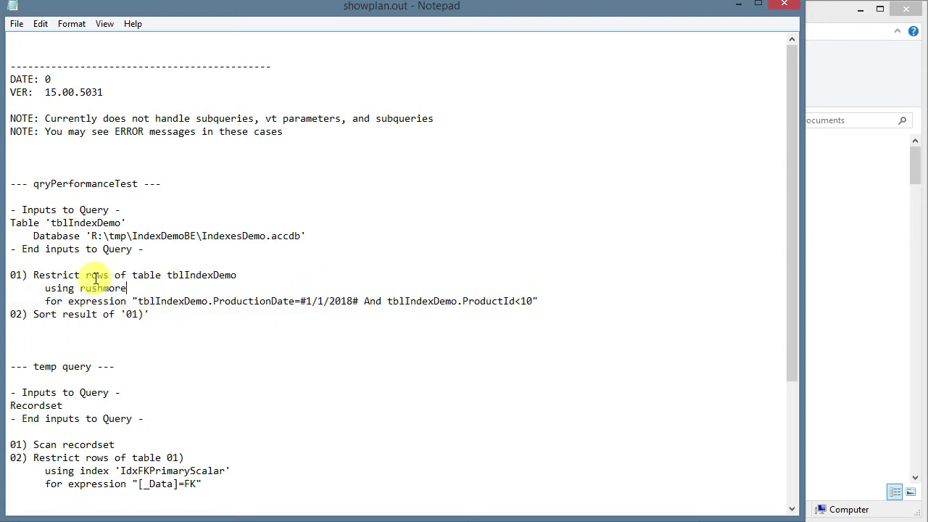
left_click_drag(33, 276, 238, 277)
left_click_drag(45, 288, 129, 287)
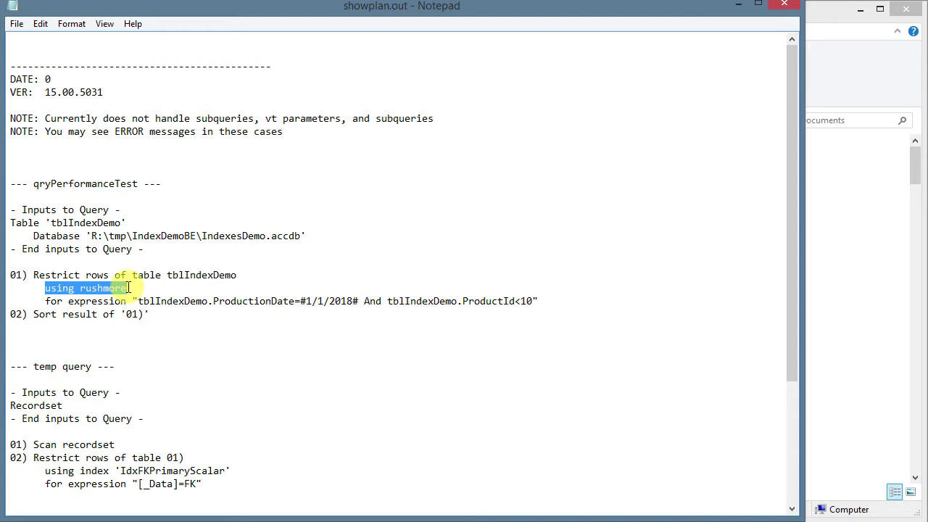
left_click_drag(45, 301, 541, 303)
key("ctrl+c")
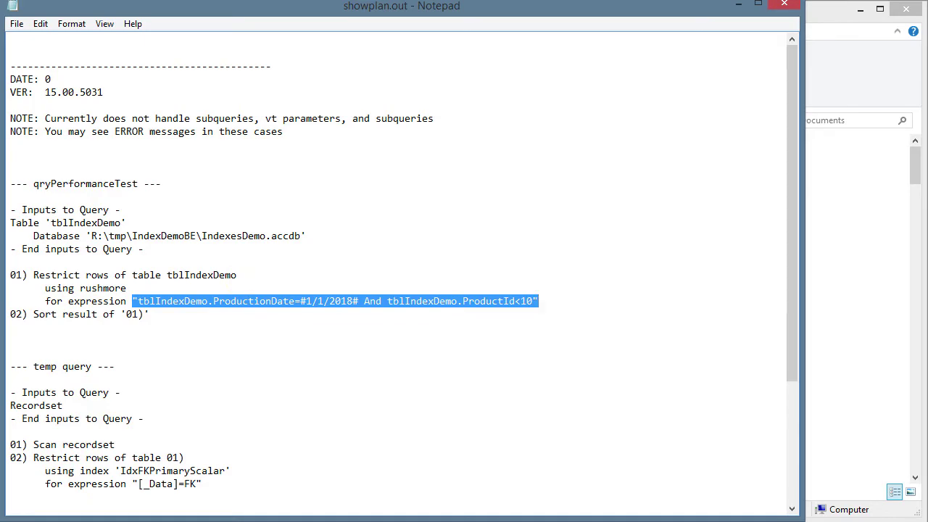
Switch qryPerformanceTest to SQL view and highlight its WHERE clause.
key("alt+Tab")
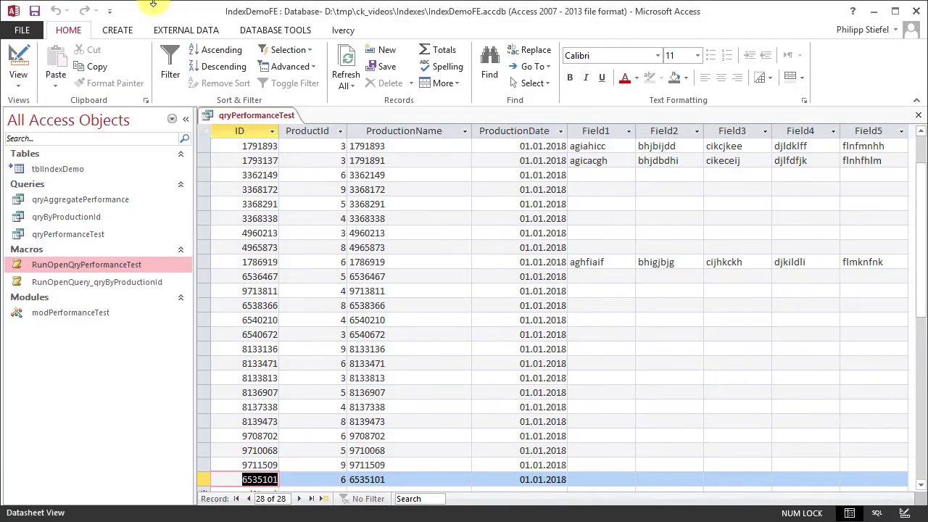
left_click(24, 85)
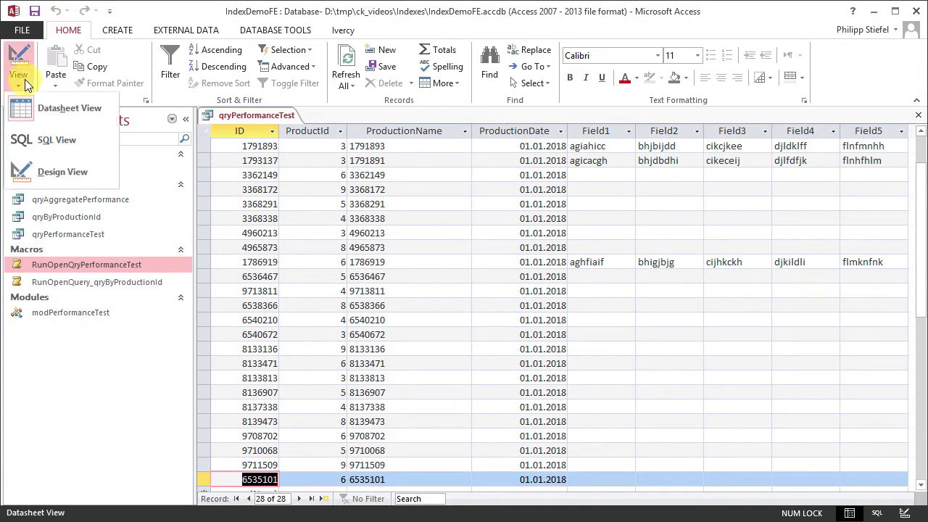
left_click(34, 141)
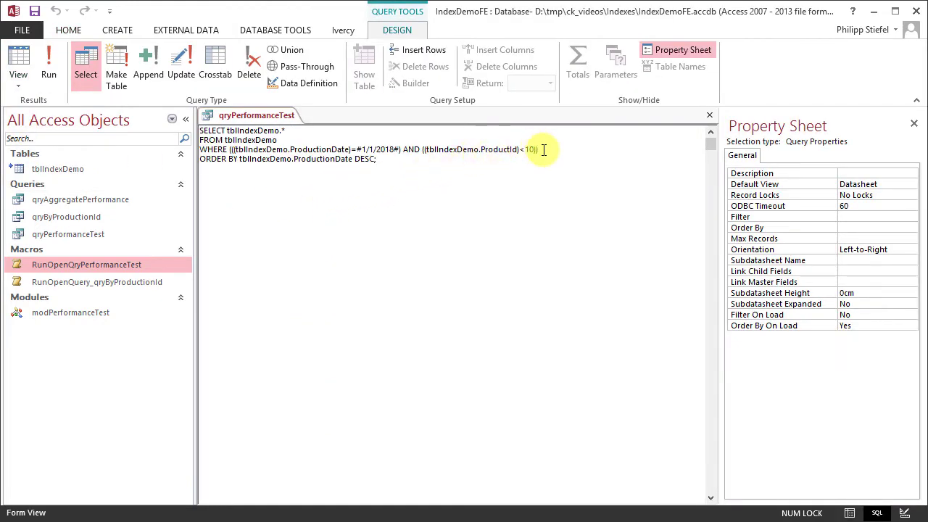
left_click_drag(538, 150, 196, 149)
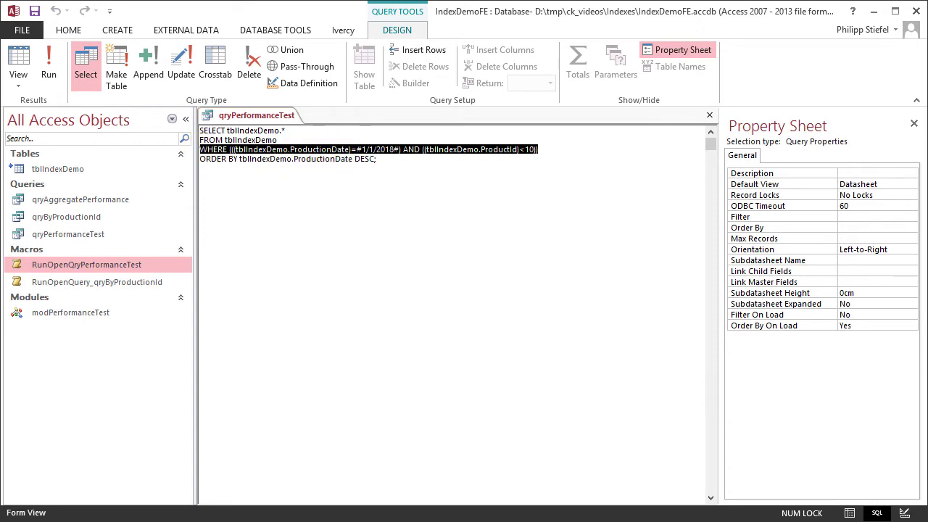
Recheck the 'using rushmore' line in showplan.out, then close Notepad.
key("alt+Tab")
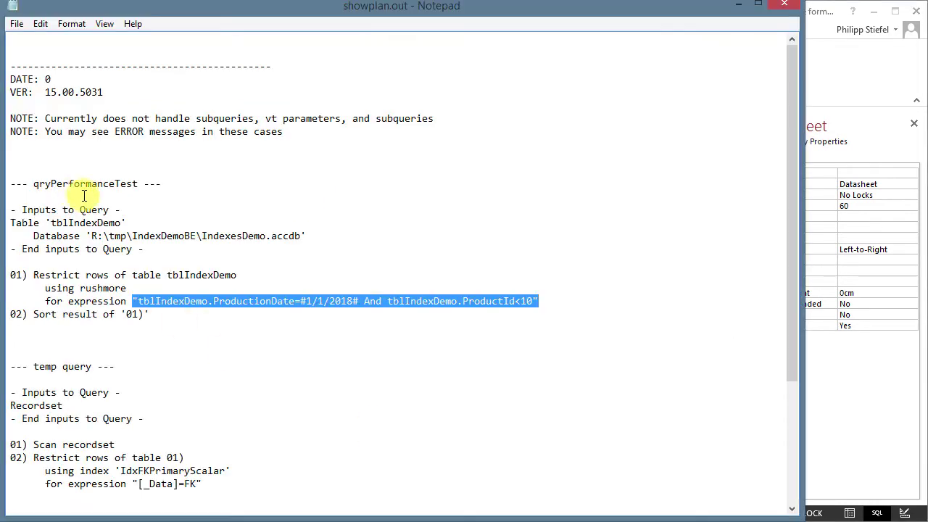
left_click(297, 336)
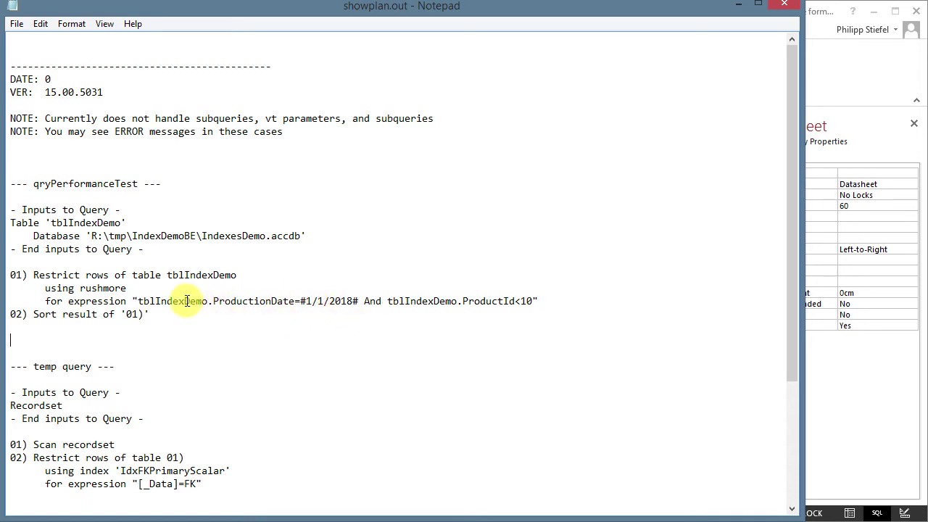
left_click(230, 374)
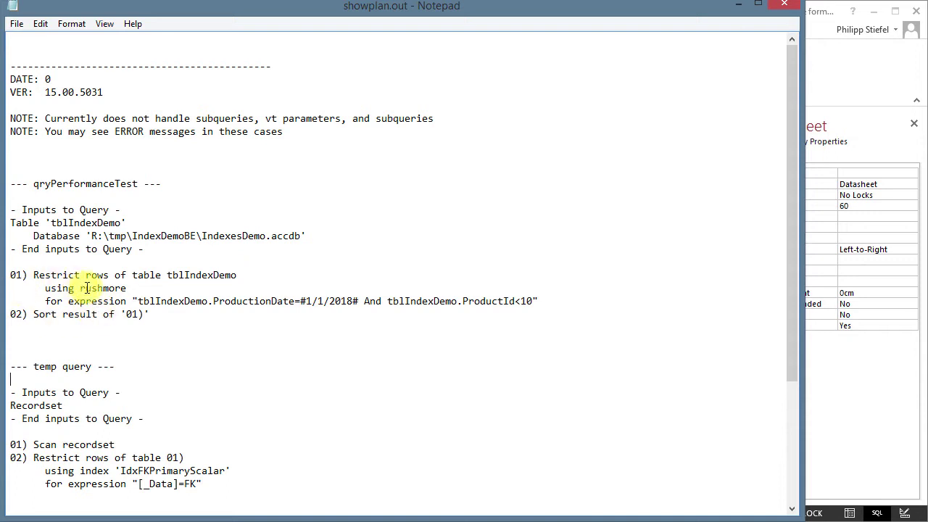
left_click_drag(127, 287, 45, 288)
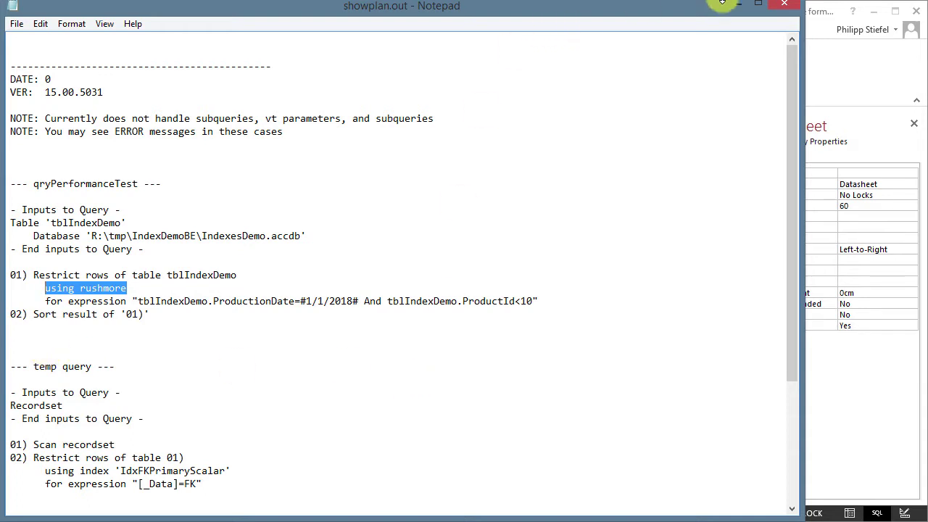
left_click(777, 7)
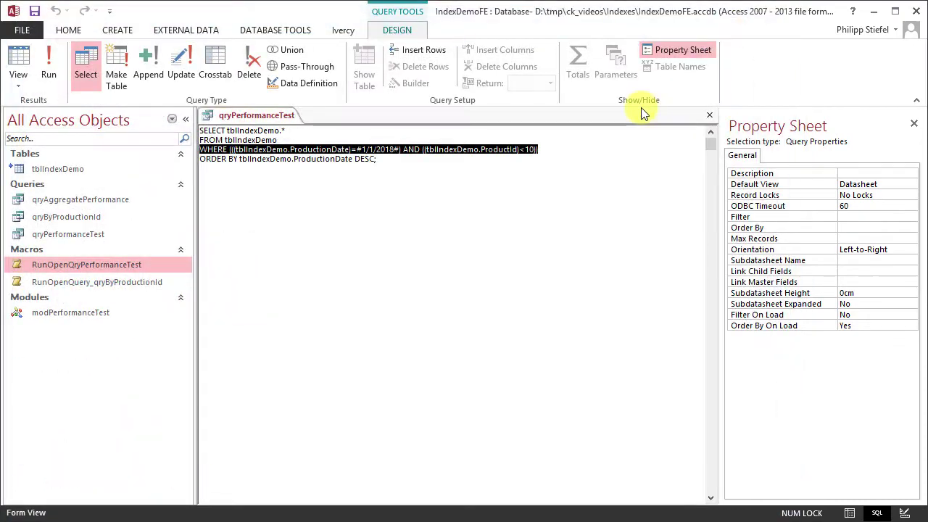
Close qryPerformanceTest and open the linked tblIndexDemo table in Design view.
left_click(711, 118)
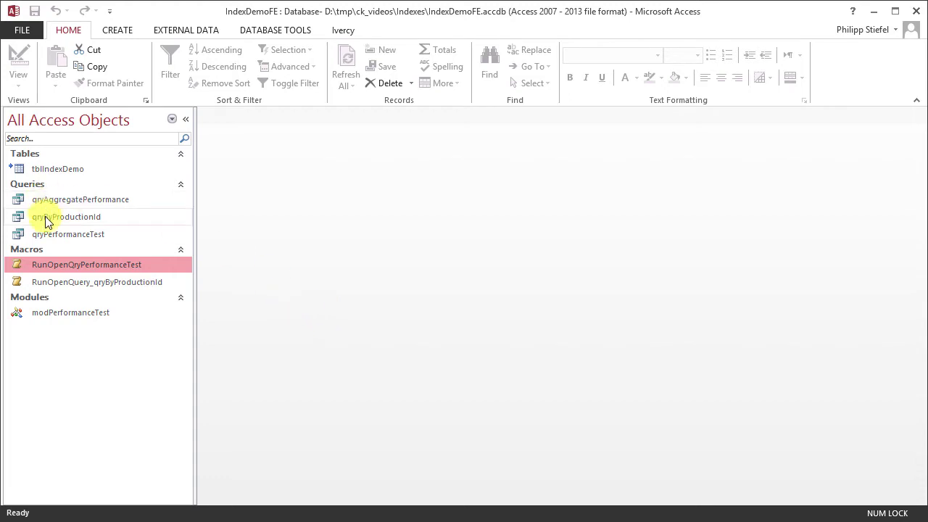
left_click(58, 171)
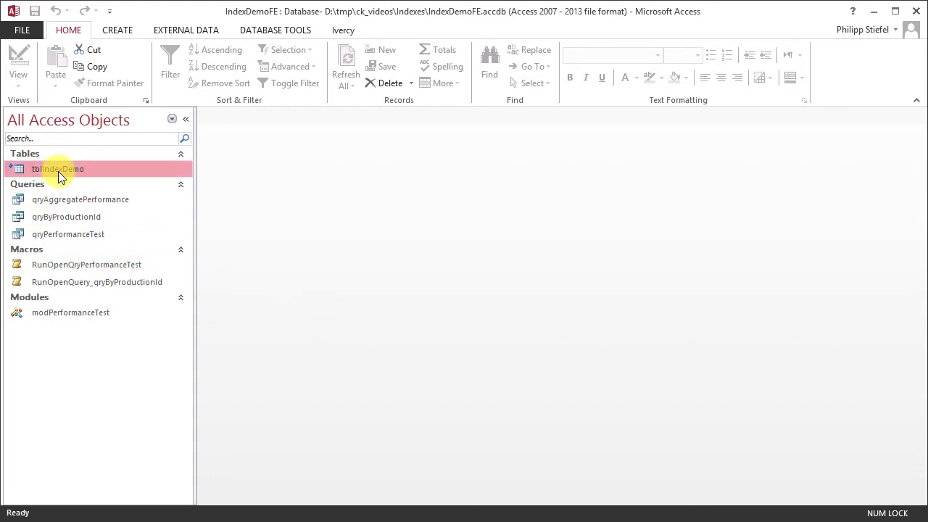
right_click(58, 172)
left_click(98, 199)
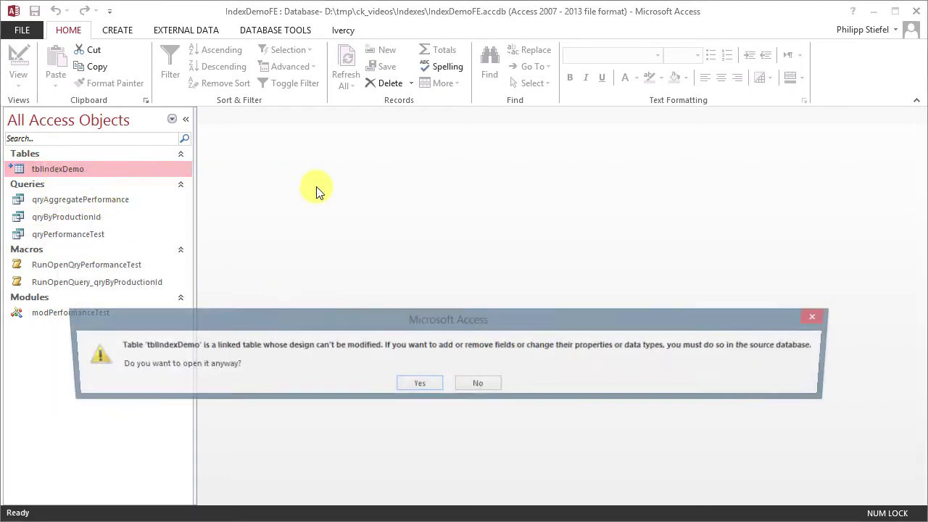
left_click(417, 384)
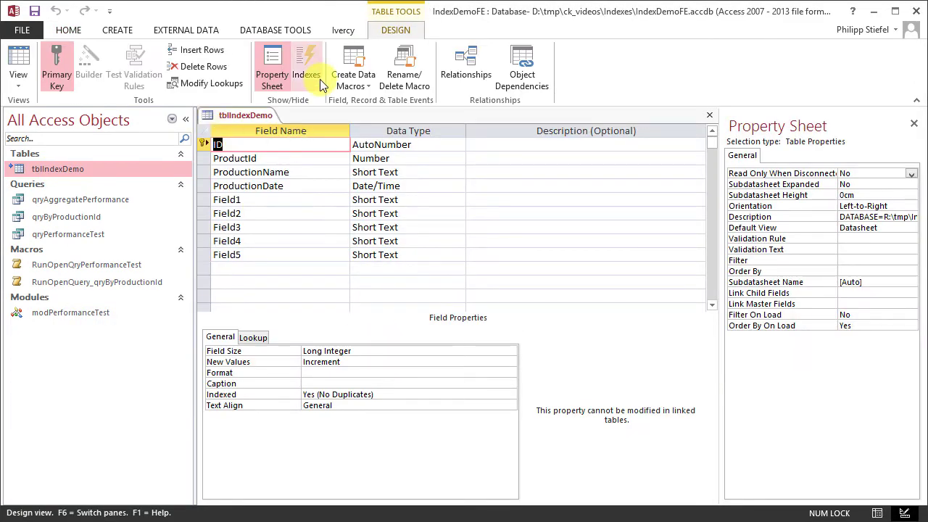
Open the Indexes window, move it right and widen its name columns.
left_click(318, 82)
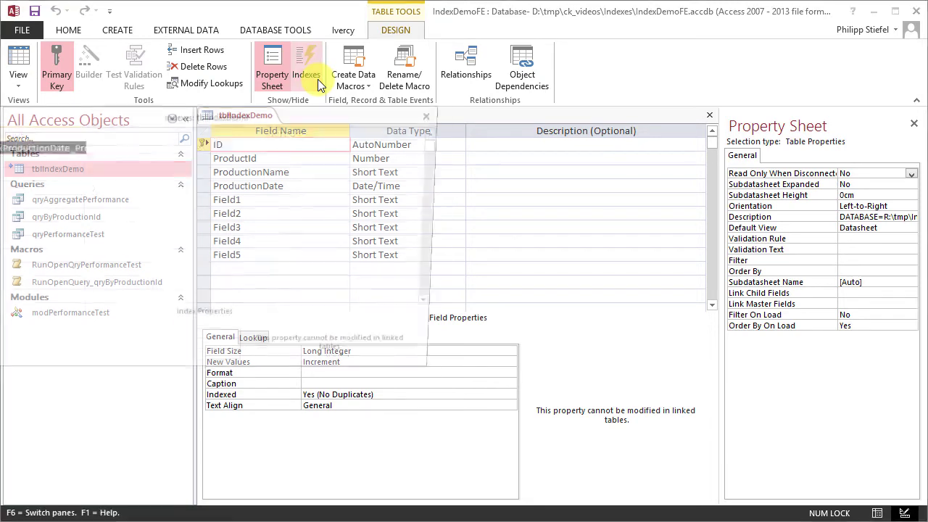
left_click_drag(233, 113, 478, 122)
left_click_drag(330, 144, 429, 141)
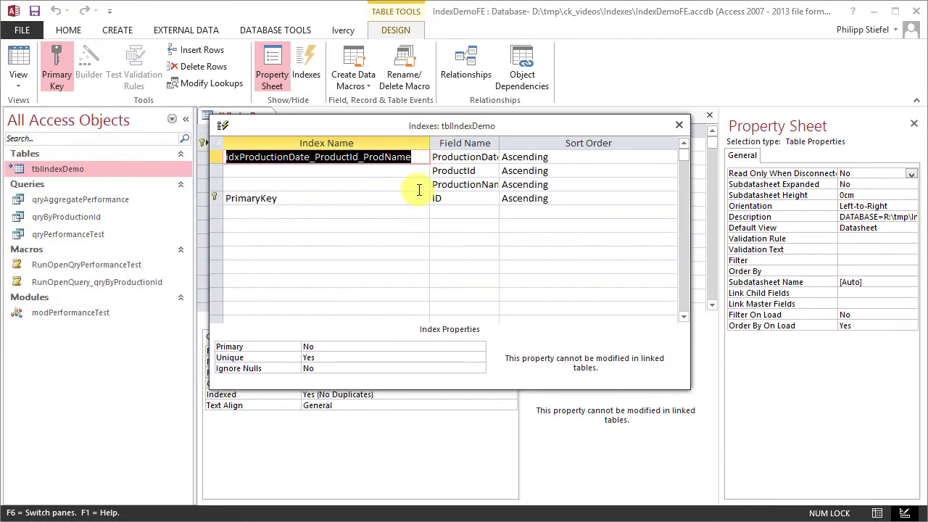
double_click(498, 143)
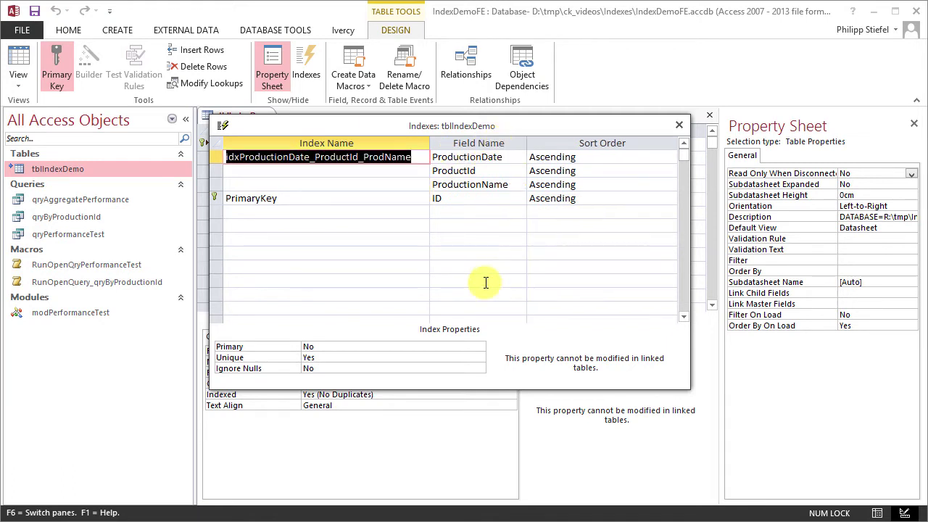
left_click(469, 225)
Inspect index idxProductionDate_ProductId_ProdName, noting ProductId as its second field.
left_click_drag(216, 158, 217, 181)
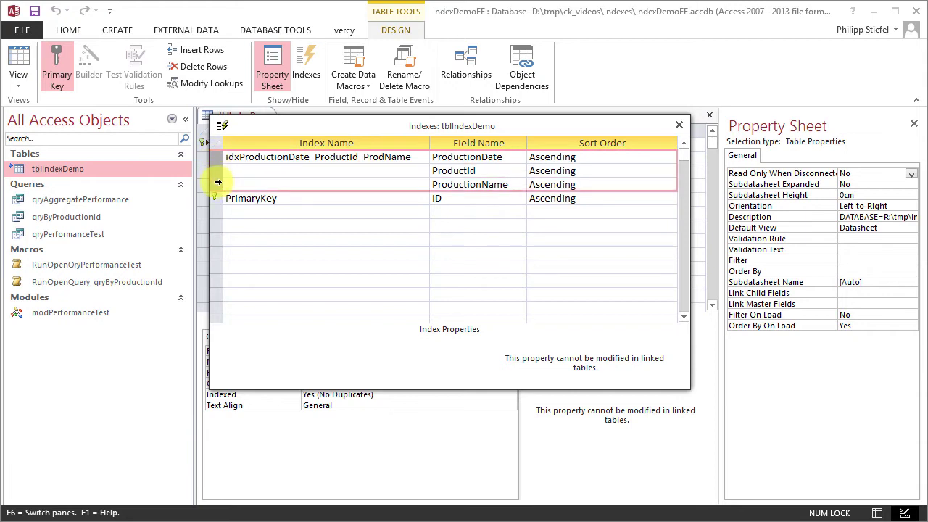
left_click(514, 158)
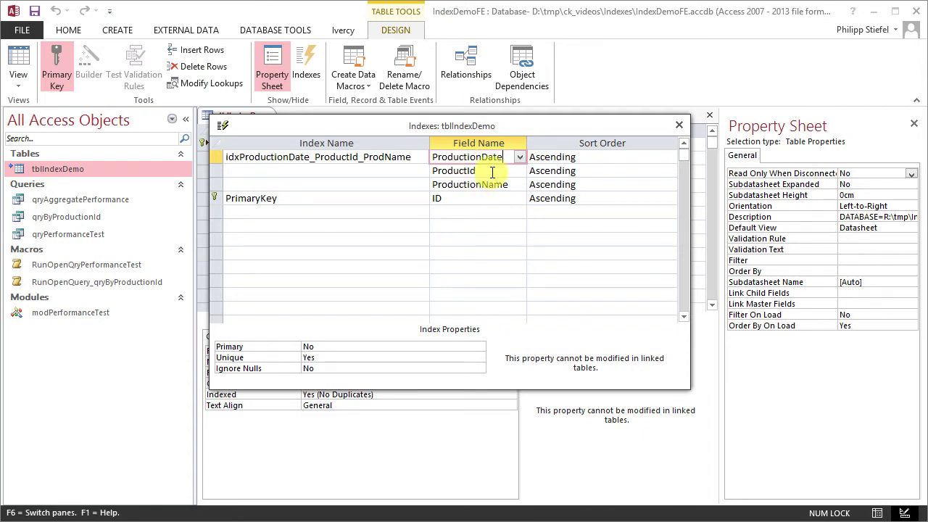
left_click(492, 171)
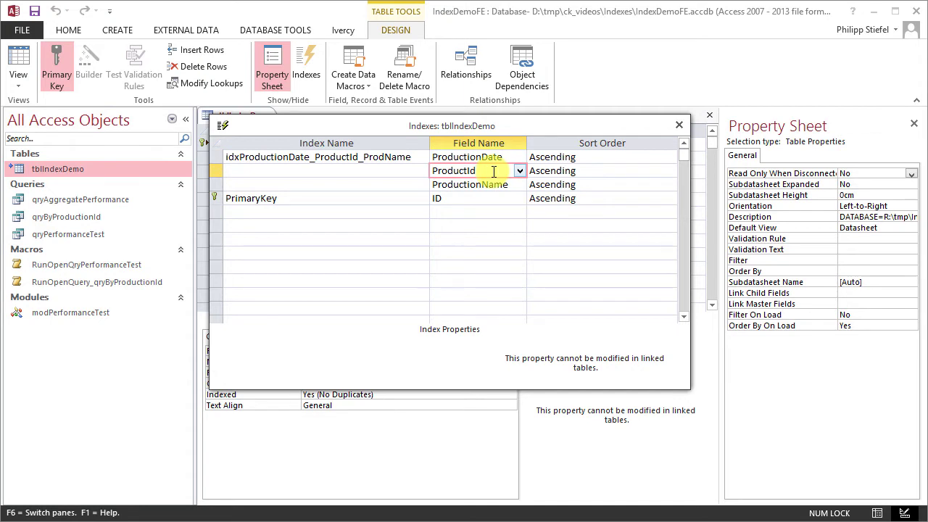
left_click_drag(492, 172, 424, 171)
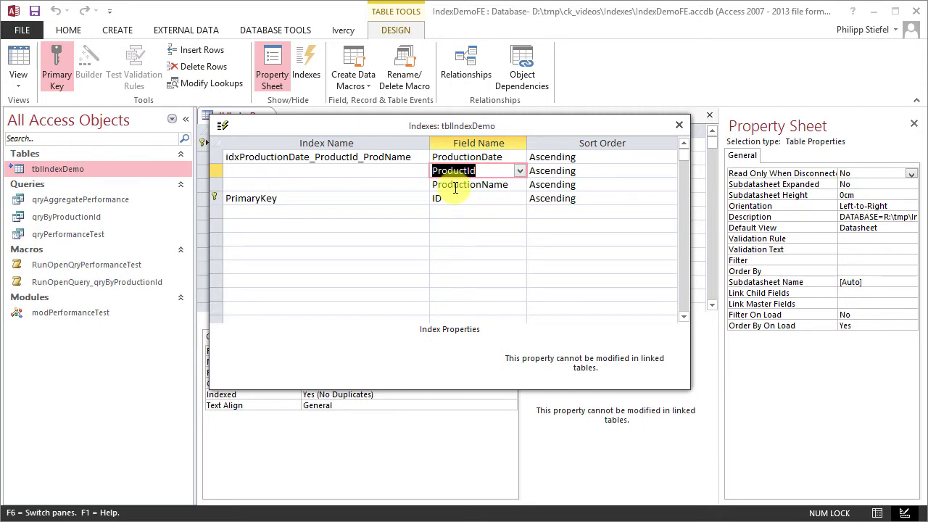
left_click(484, 171)
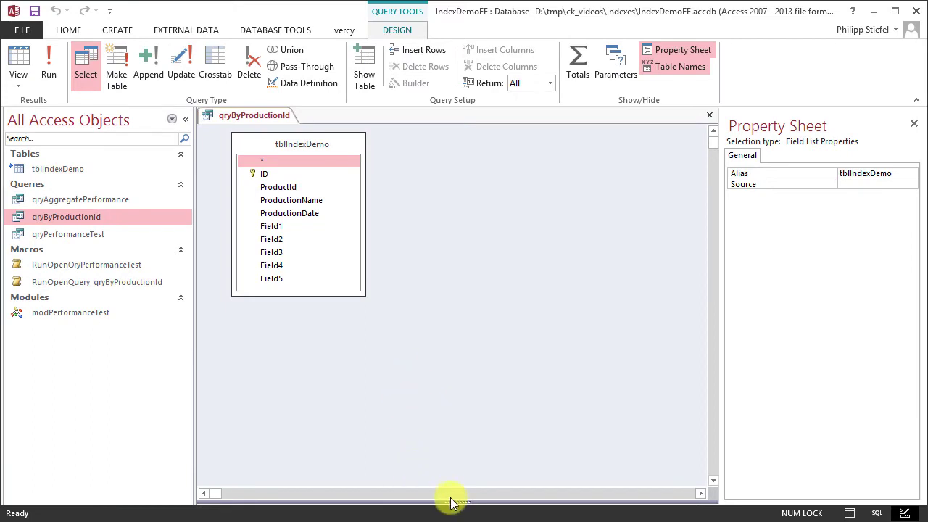
Enter ProductId criterion 10 in qryByProductionId, run it, and jump to the last record.
left_click_drag(450, 501, 451, 305)
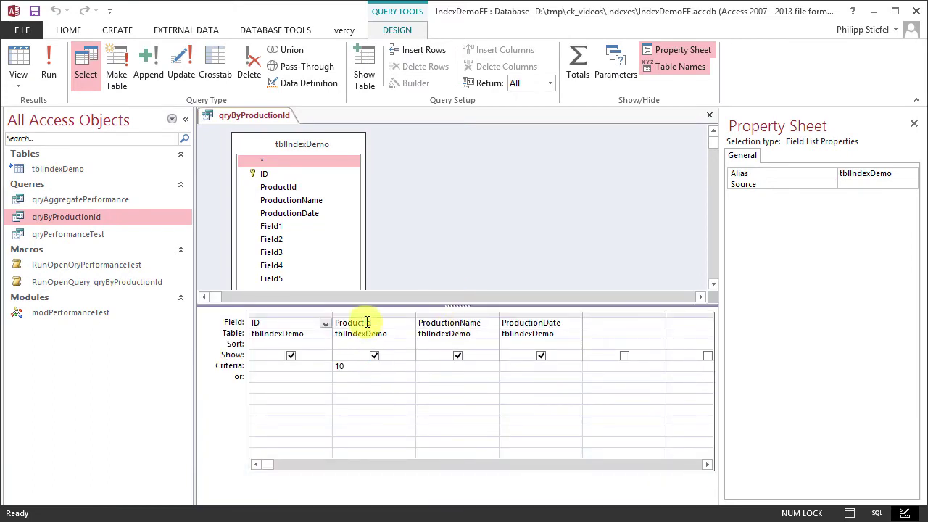
left_click(353, 366)
type("10")
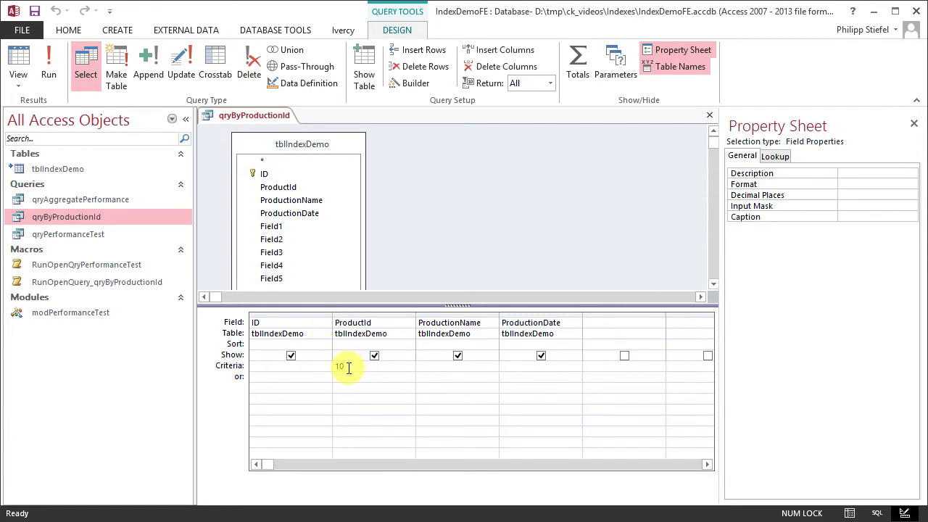
left_click(378, 324)
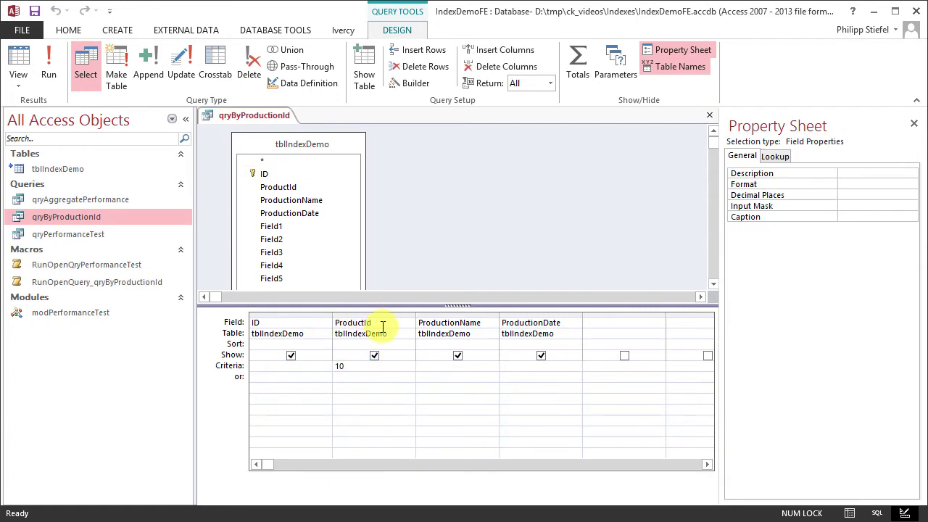
left_click(345, 366)
left_click_drag(345, 365, 326, 364)
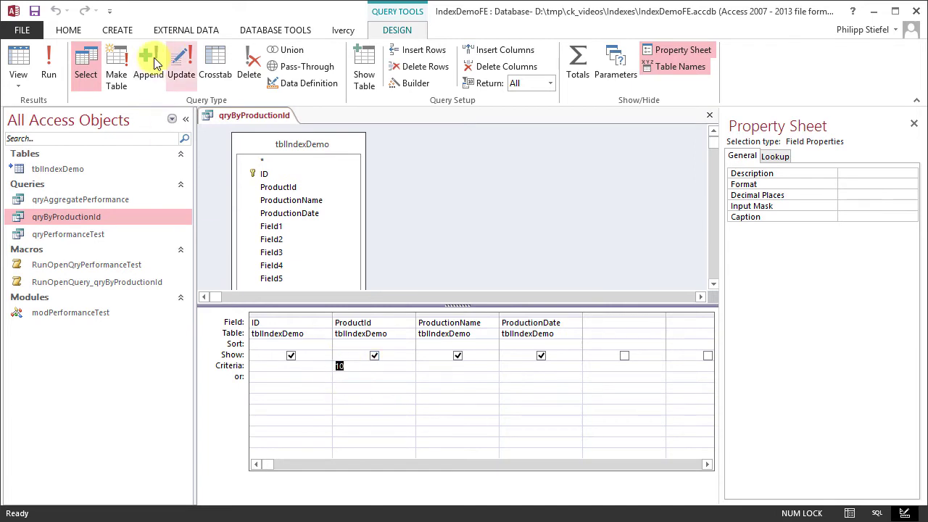
left_click(49, 69)
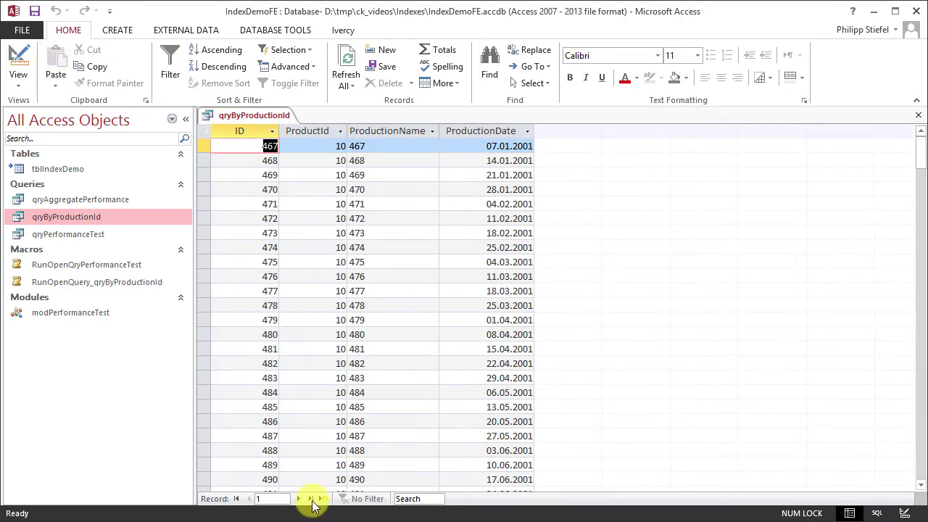
left_click(310, 499)
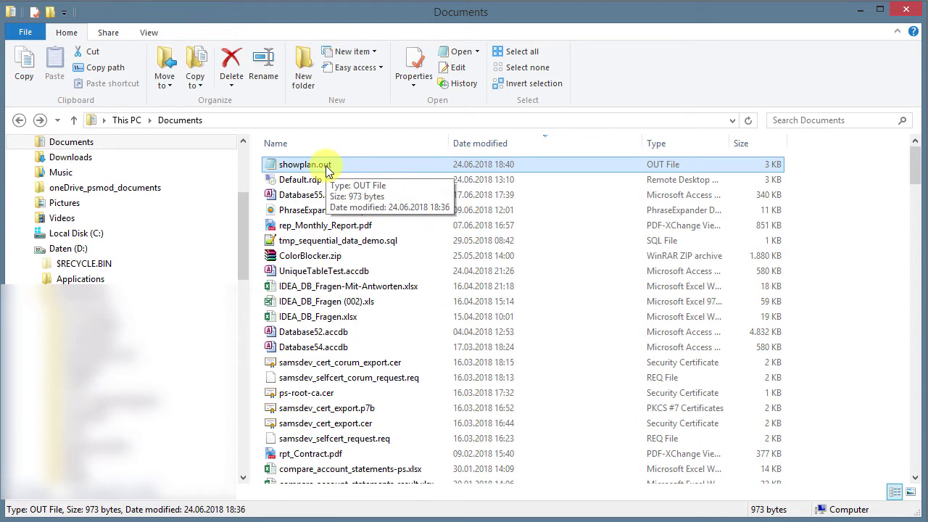
Open the updated showplan.out in Notepad.
right_click(326, 165)
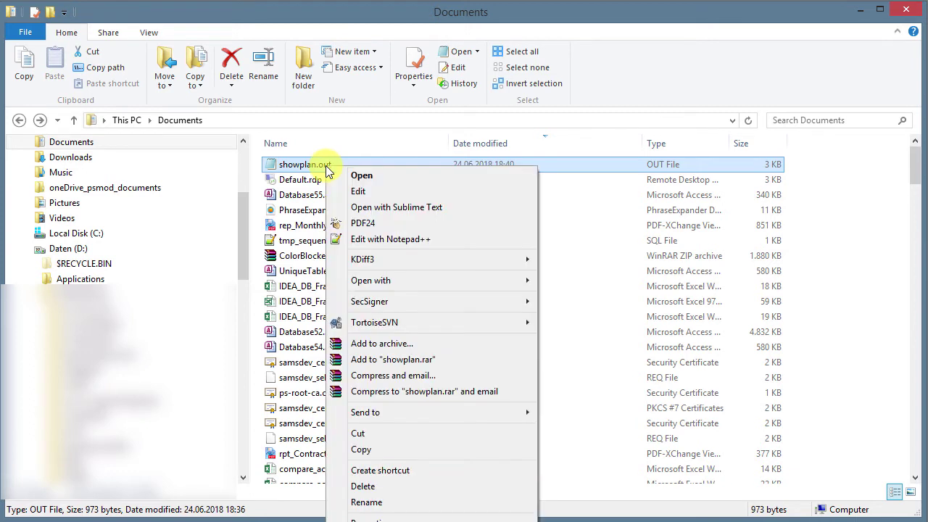
left_click(316, 170)
double_click(317, 170)
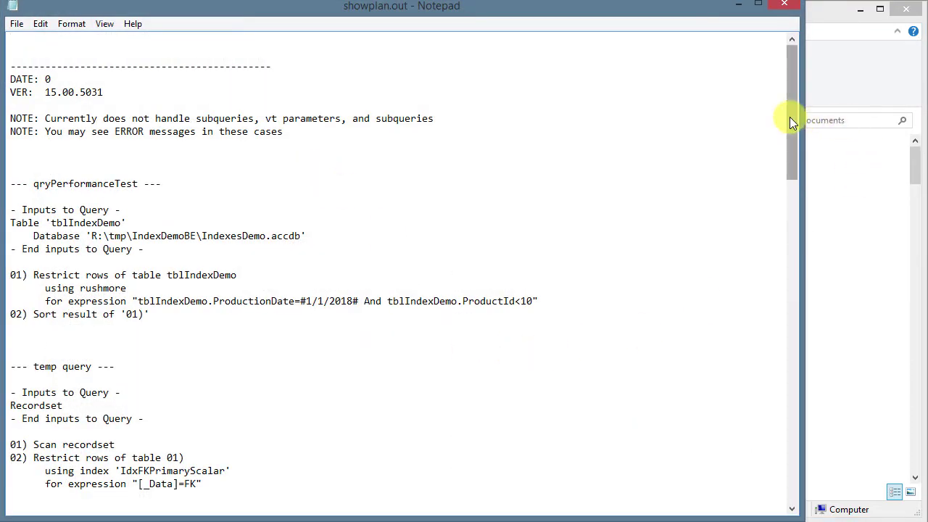
left_click_drag(789, 117, 758, 377)
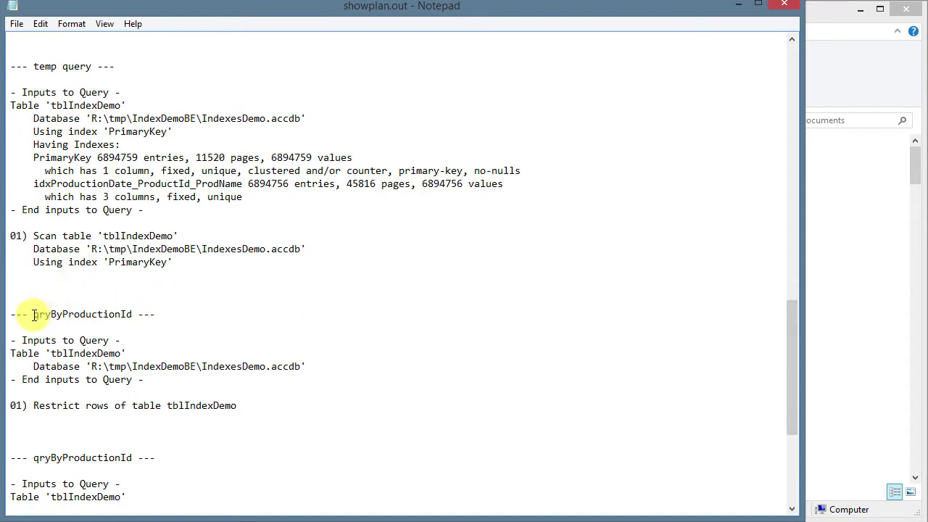
Highlight the qryByProductionId heading, its Restrict rows step, and the temp query heading.
left_click_drag(33, 314, 132, 314)
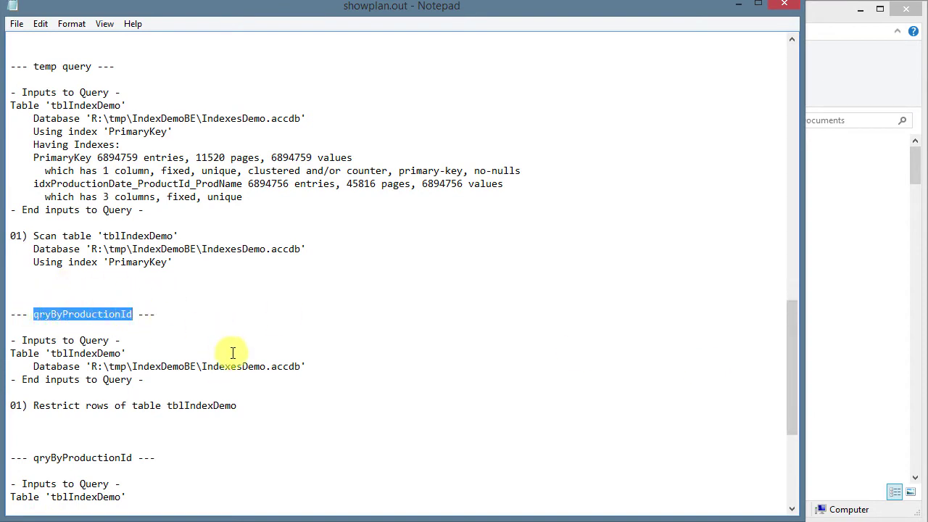
scroll(369, 353, "down", 6)
left_click(97, 230)
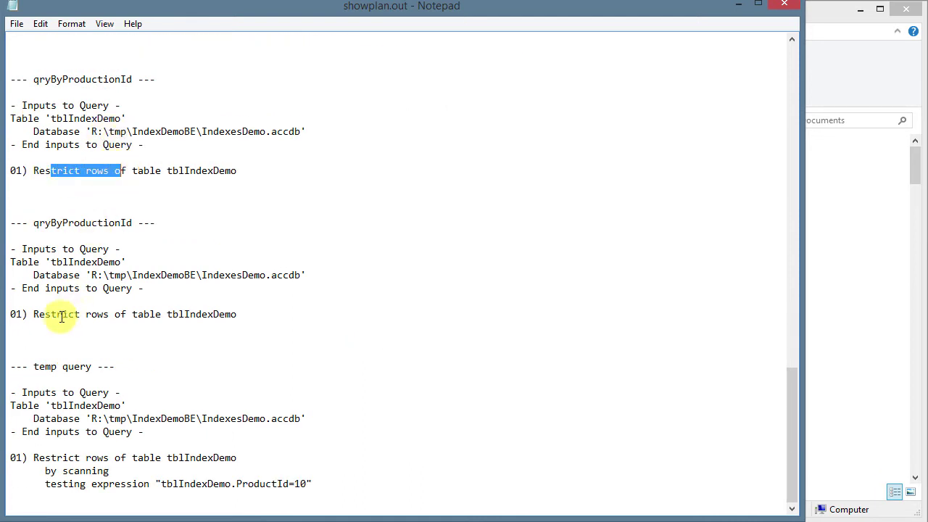
left_click_drag(52, 314, 115, 315)
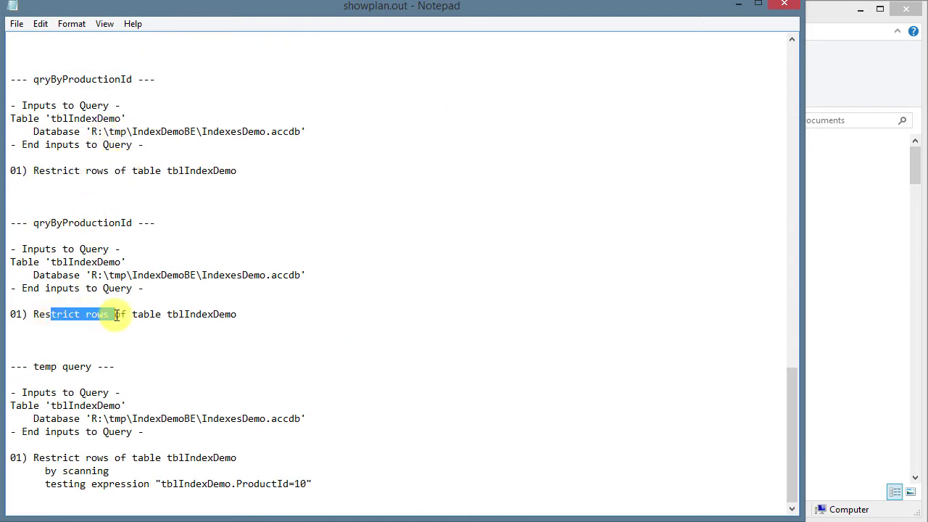
left_click(80, 379)
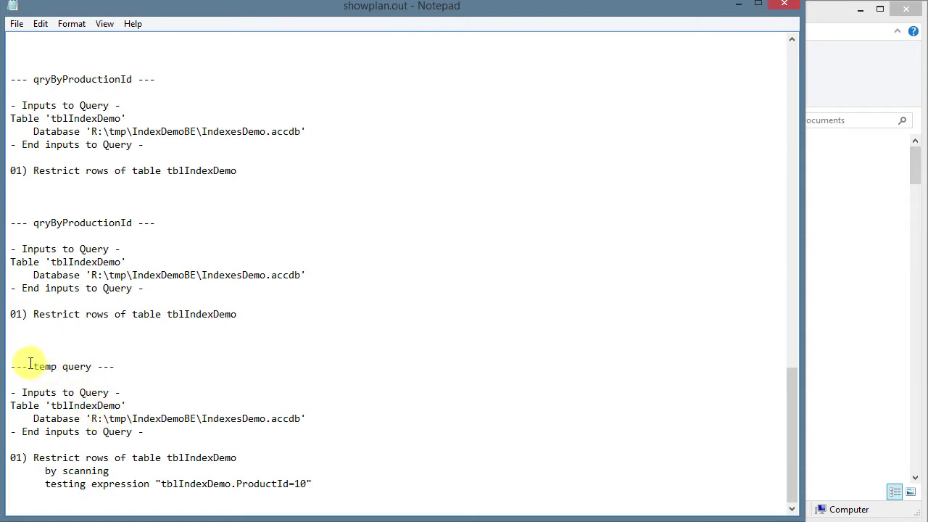
left_click_drag(30, 367, 95, 367)
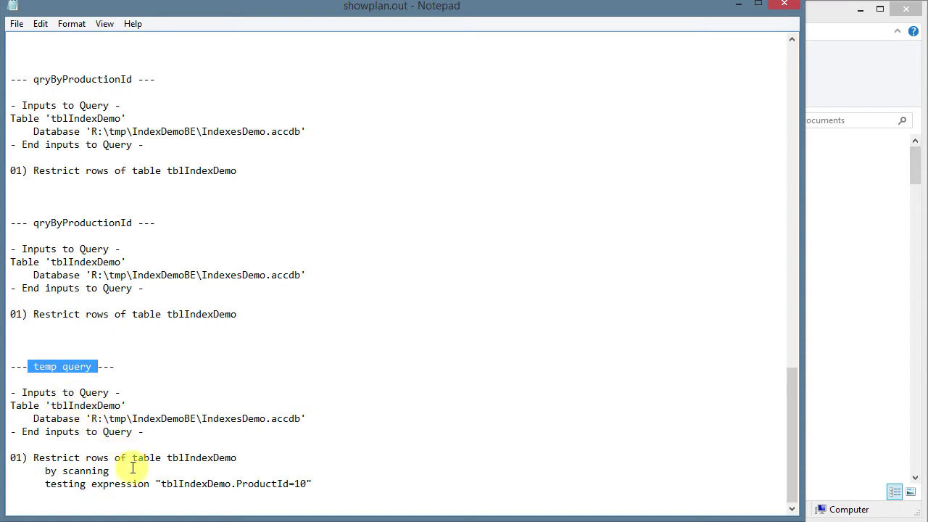
left_click(90, 470)
Highlight that the temp query restricts rows by scanning on ProductId, then return to Access.
left_click_drag(312, 484, 129, 471)
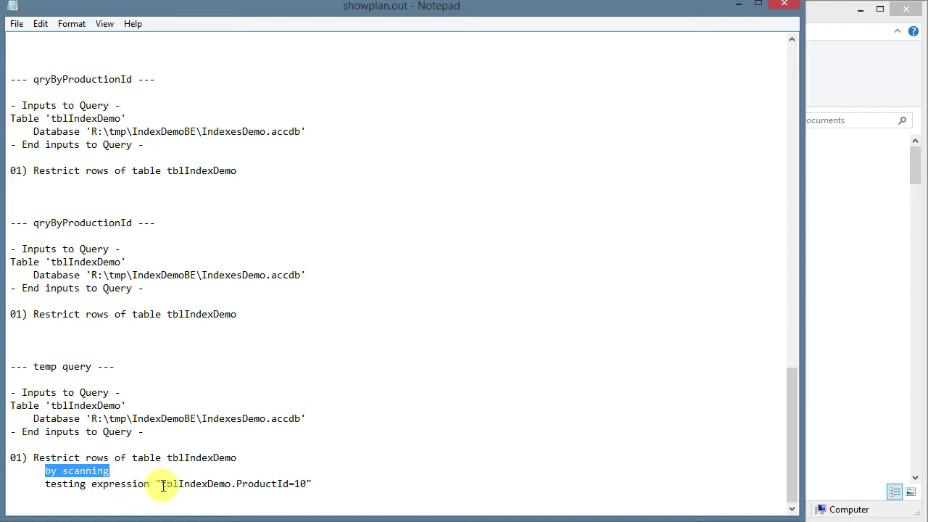
left_click_drag(160, 483, 308, 486)
left_click_drag(237, 484, 290, 486)
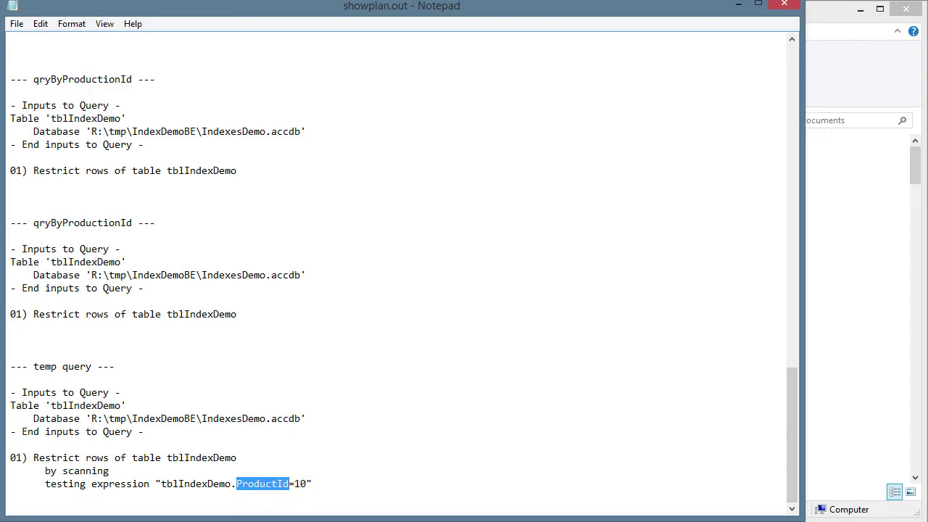
key("alt+Tab")
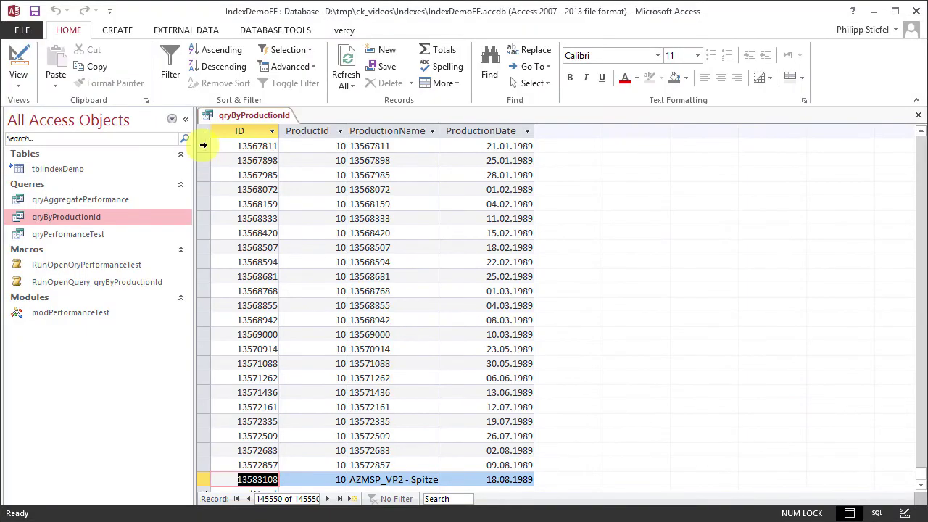
Close qryByProductionId without saving changes and open tblIndexDemo in Design View.
left_click(918, 114)
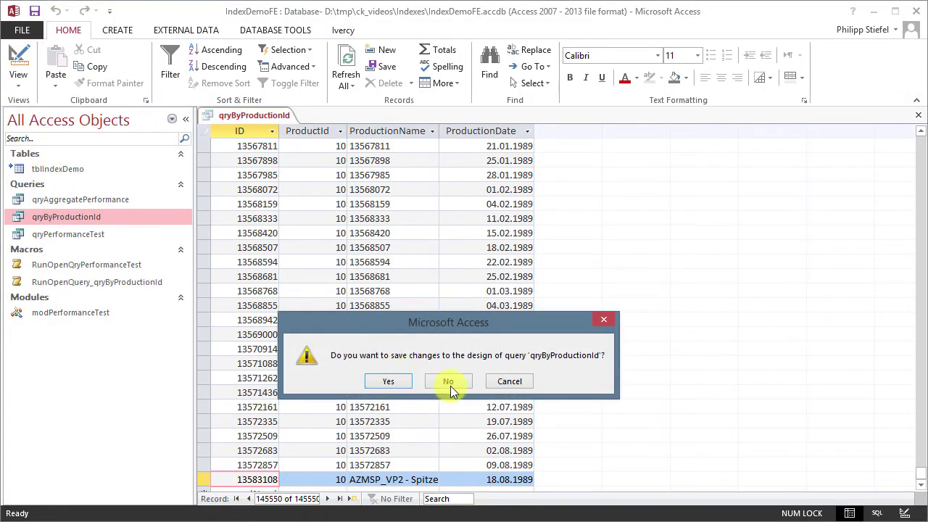
left_click(447, 389)
left_click(68, 169)
right_click(69, 169)
left_click(80, 197)
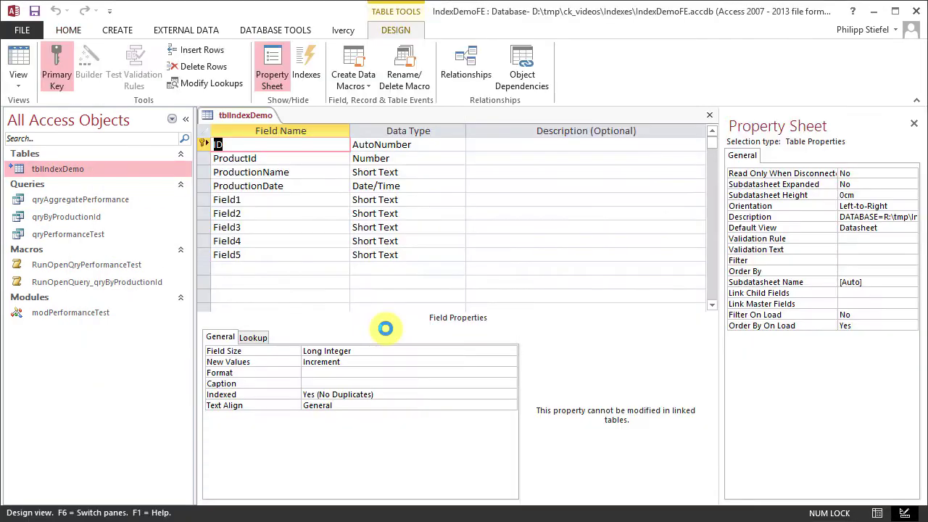
Show tblIndexDemo's indexes and widen the Index Name and Field Name columns to reveal full names.
left_click(306, 69)
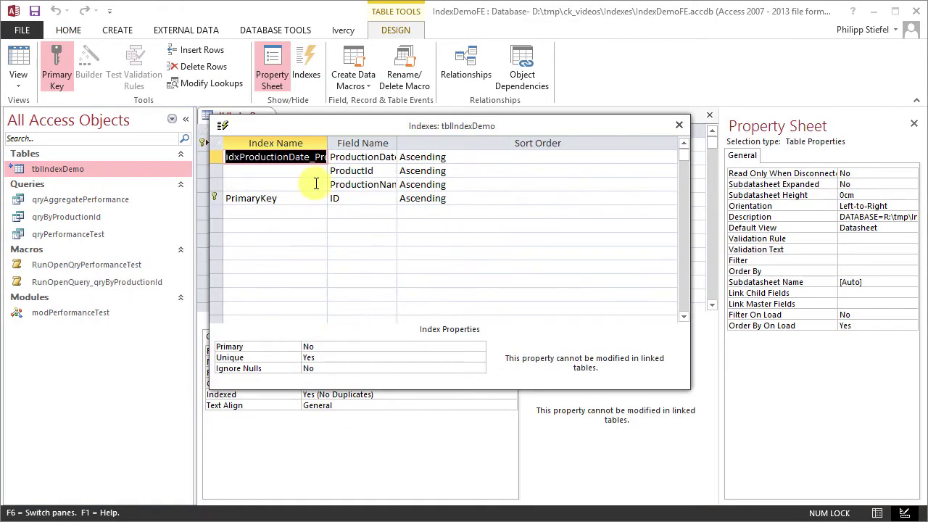
left_click_drag(327, 142, 367, 143)
left_click_drag(439, 143, 568, 143)
left_click_drag(368, 143, 430, 143)
Highlight the composite index fields ProductionDate, ProductId and ProductionName in turn.
left_click(523, 157)
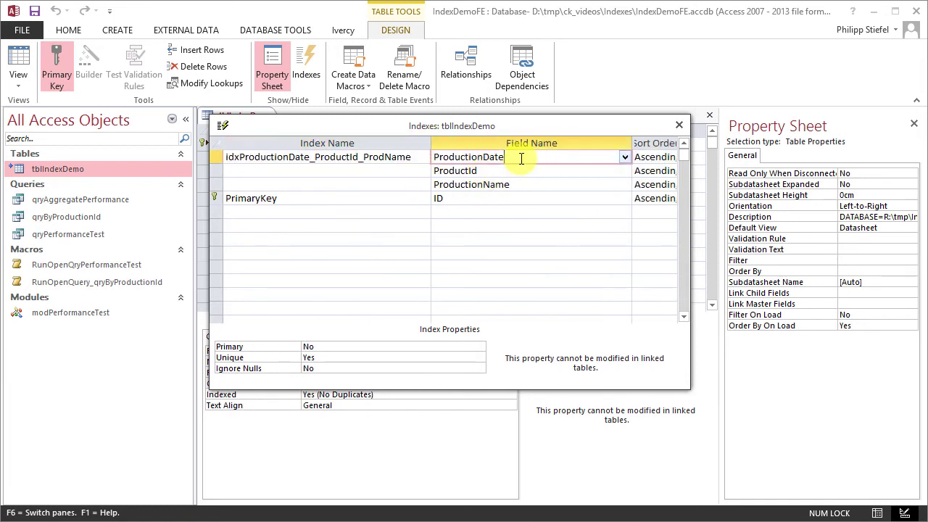
left_click_drag(523, 158, 426, 157)
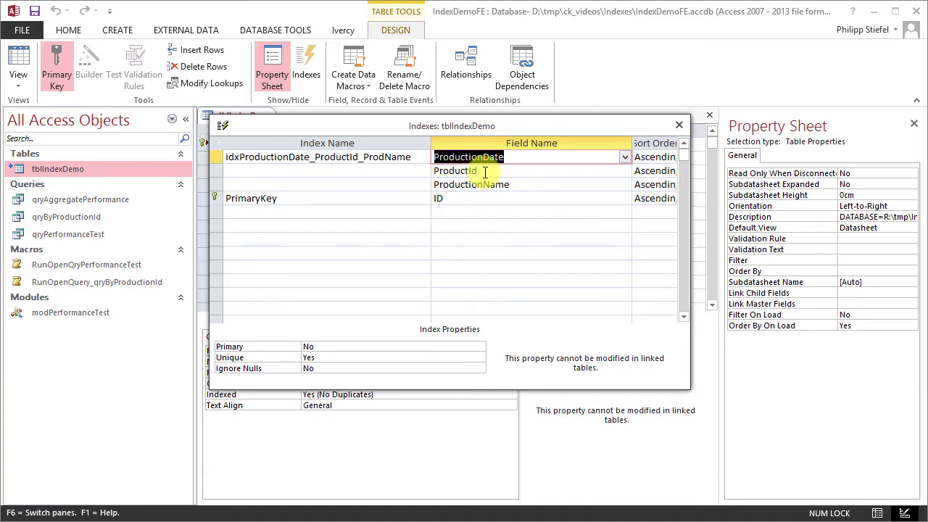
left_click_drag(477, 171, 432, 172)
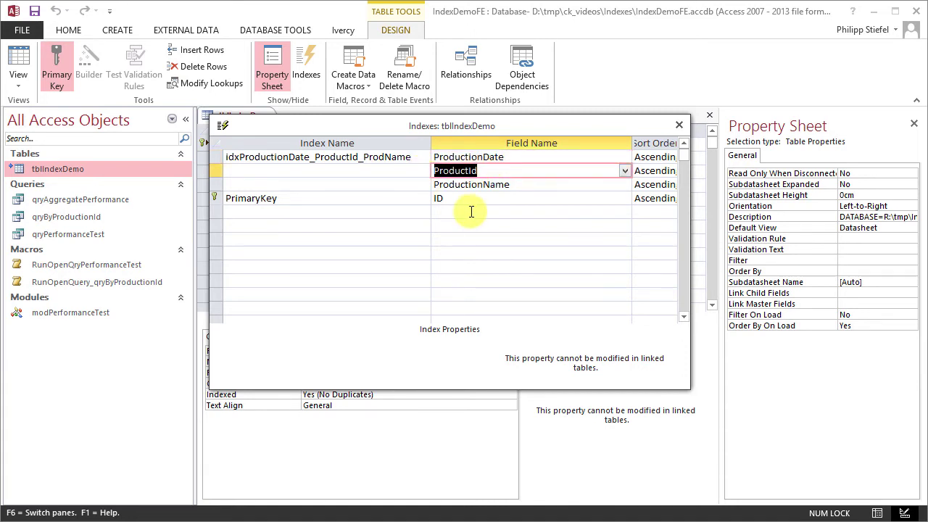
left_click_drag(516, 185, 429, 184)
left_click(530, 171)
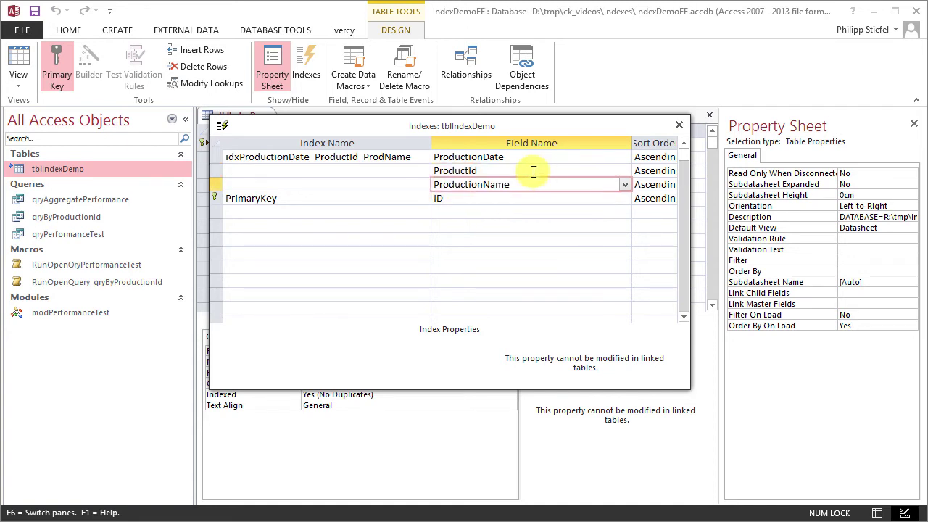
left_click_drag(492, 170, 414, 171)
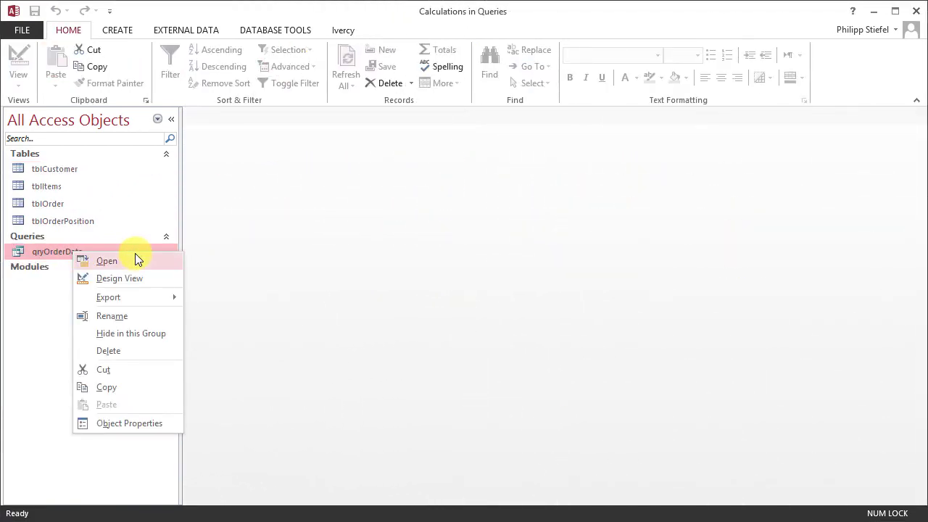
Open qryOrderData in Design View.
left_click(303, 188)
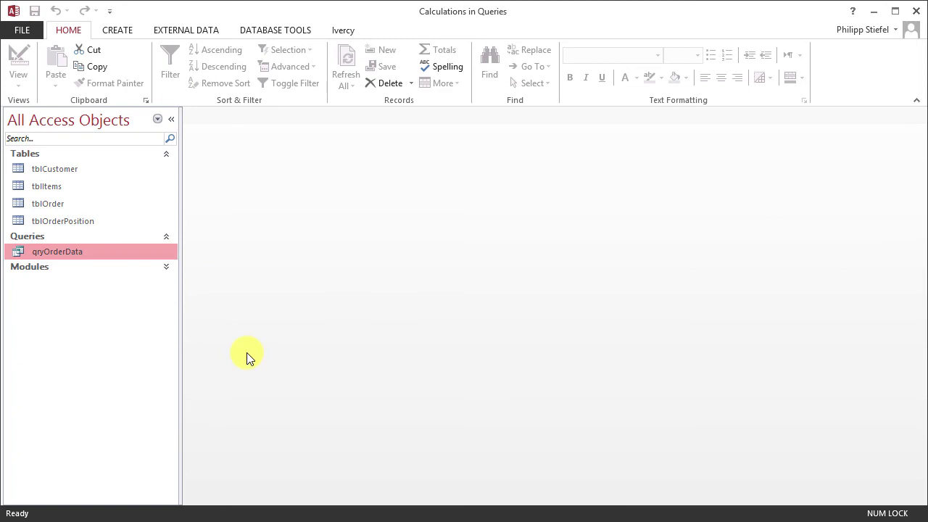
right_click(71, 251)
left_click(101, 279)
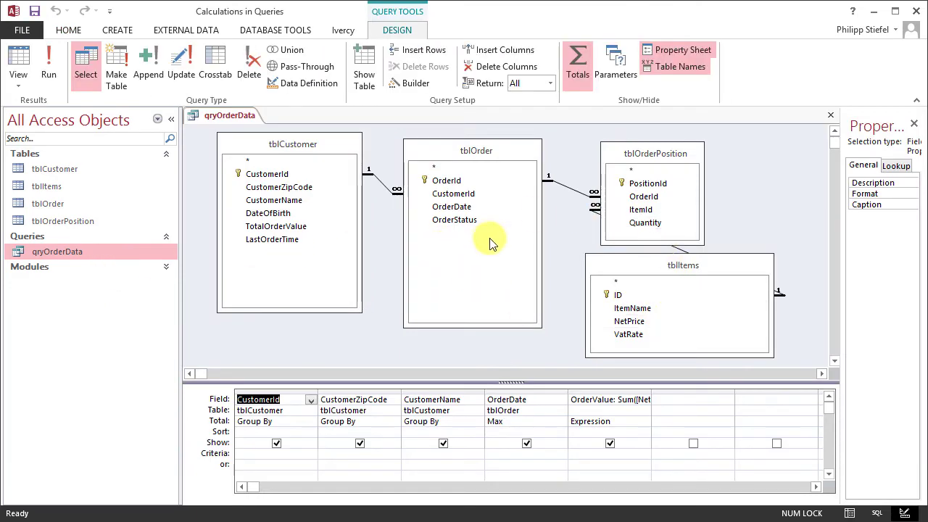
Check the Expression, Max and Group By totals, run qryOrderData, then minimize Access.
left_click(616, 421)
left_click(491, 421)
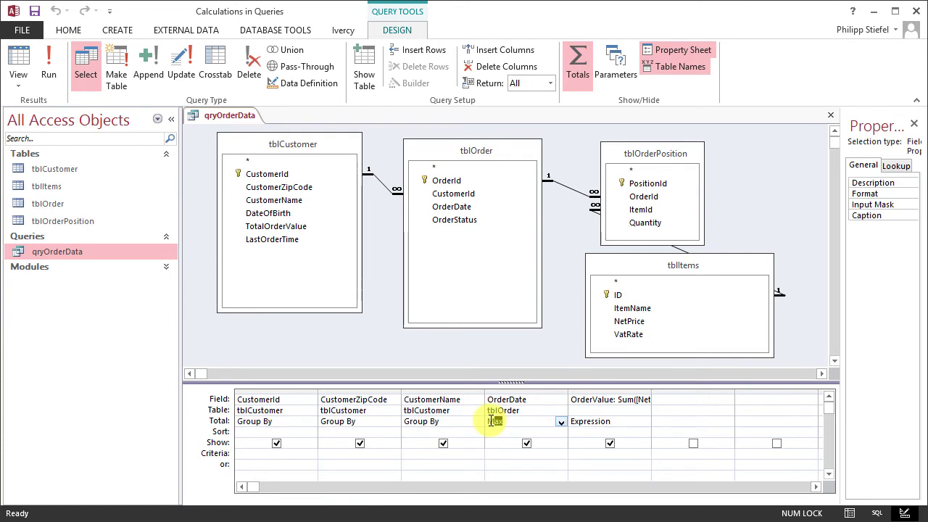
left_click(417, 422)
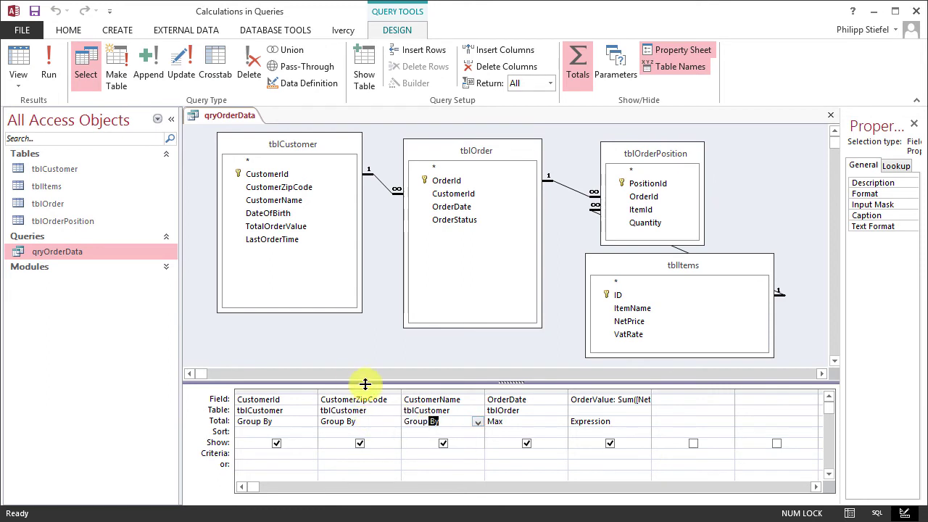
left_click(49, 75)
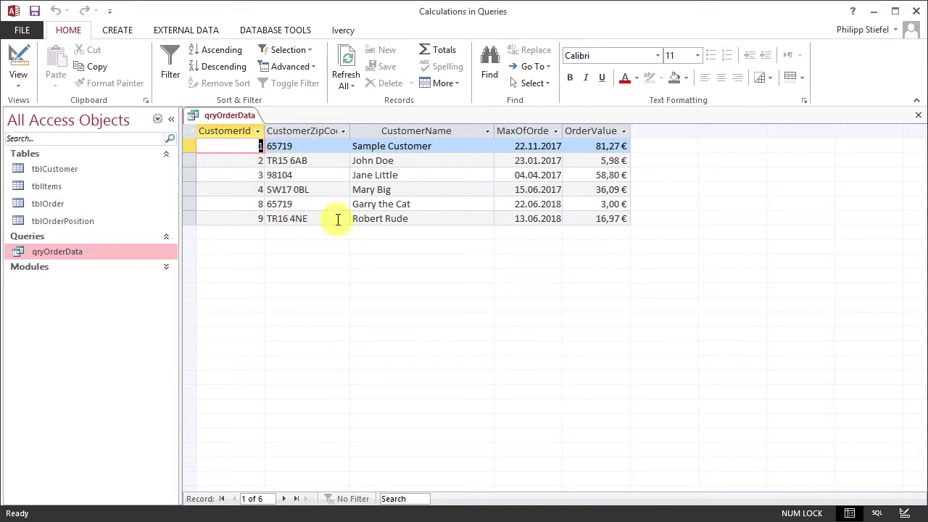
left_click(873, 12)
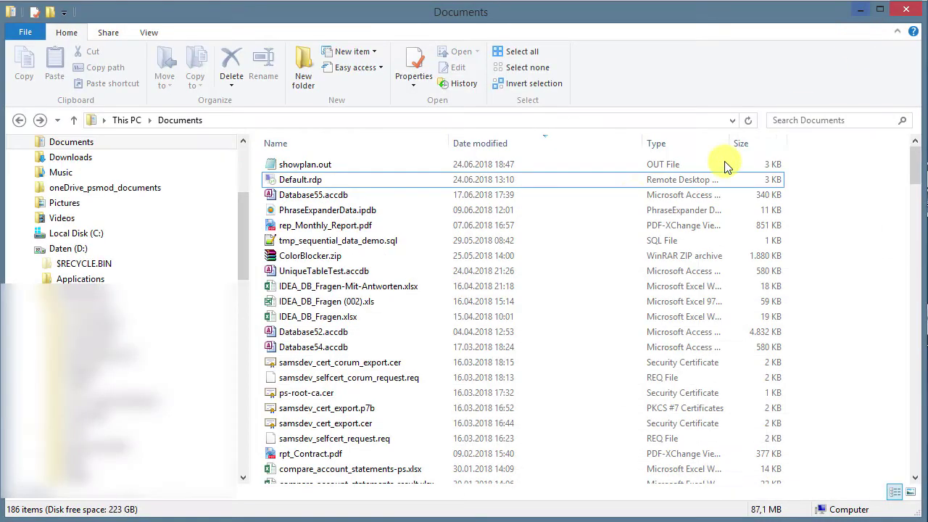
Open showplan.out in Notepad and highlight the restrict-rows step on MSysObjects.
double_click(308, 169)
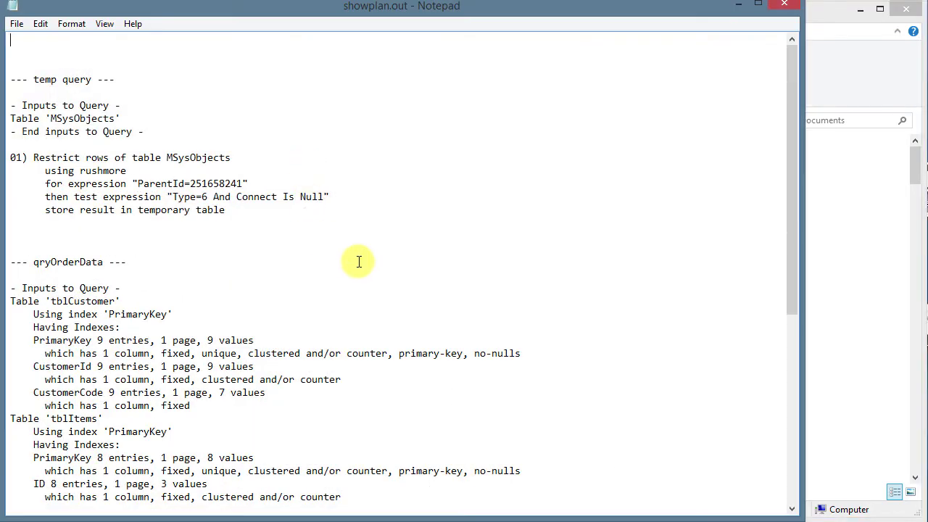
scroll(123, 77, "down", 1)
scroll(109, 80, "up", 1)
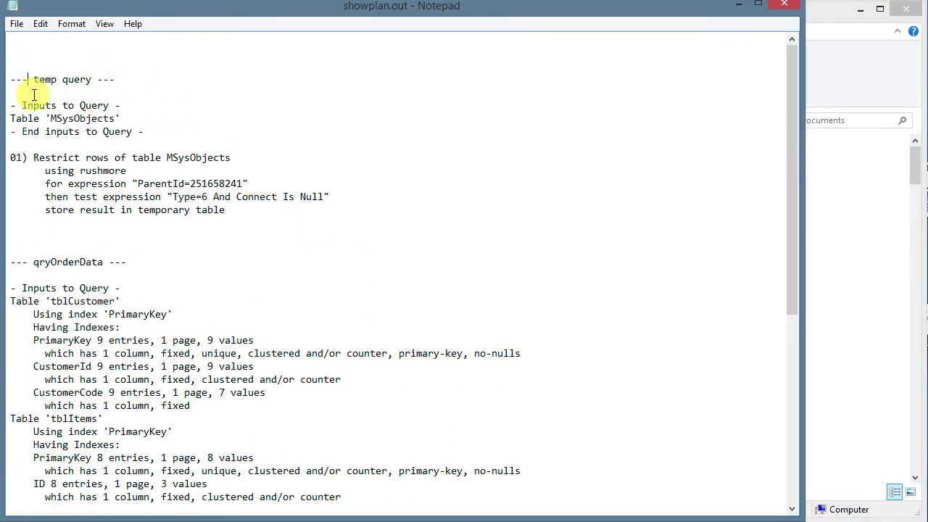
left_click_drag(32, 157, 183, 158)
double_click(184, 158)
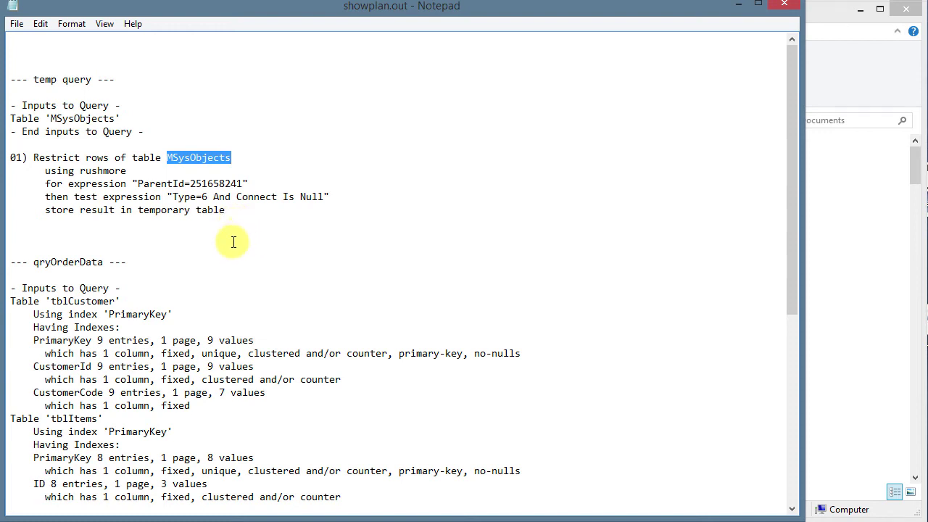
Scroll down to the qryOrderData section of the plan.
scroll(243, 243, "down", 1)
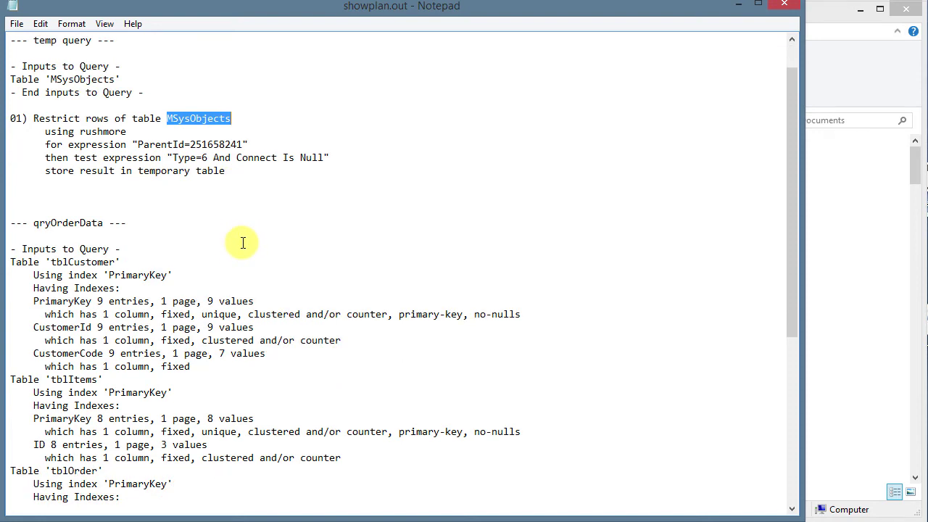
scroll(243, 243, "down", 3)
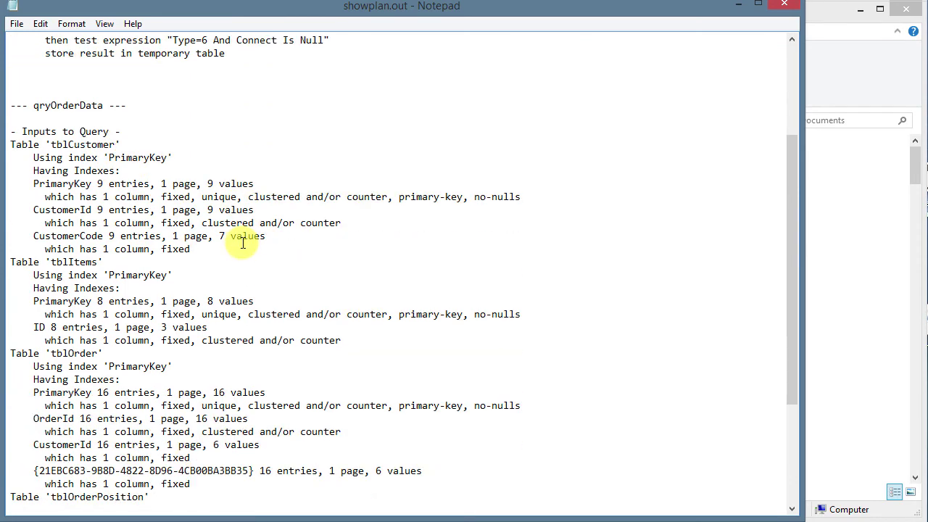
scroll(242, 242, "down", 1)
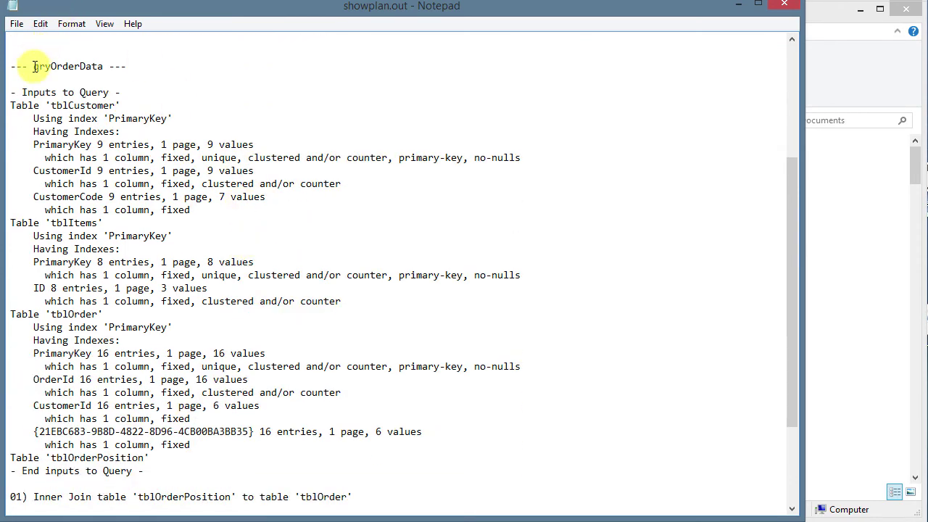
left_click_drag(40, 67, 103, 68)
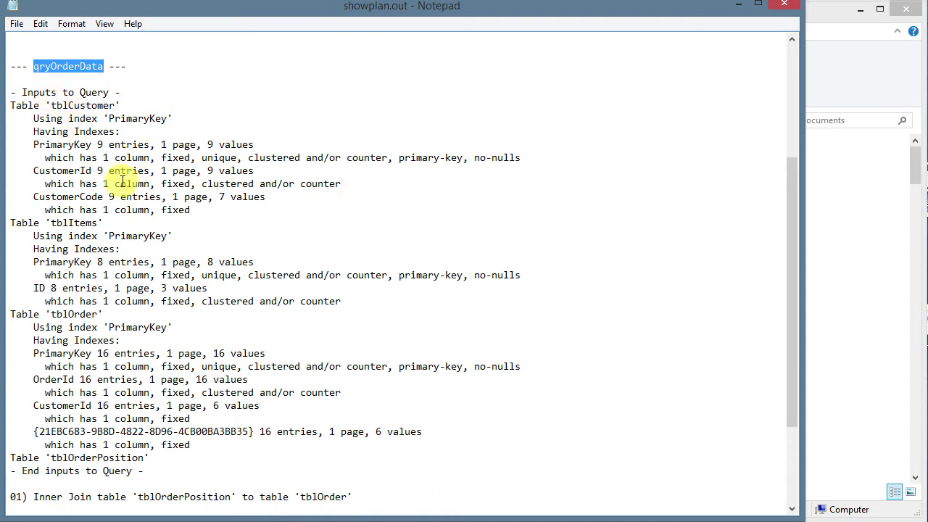
left_click(69, 105)
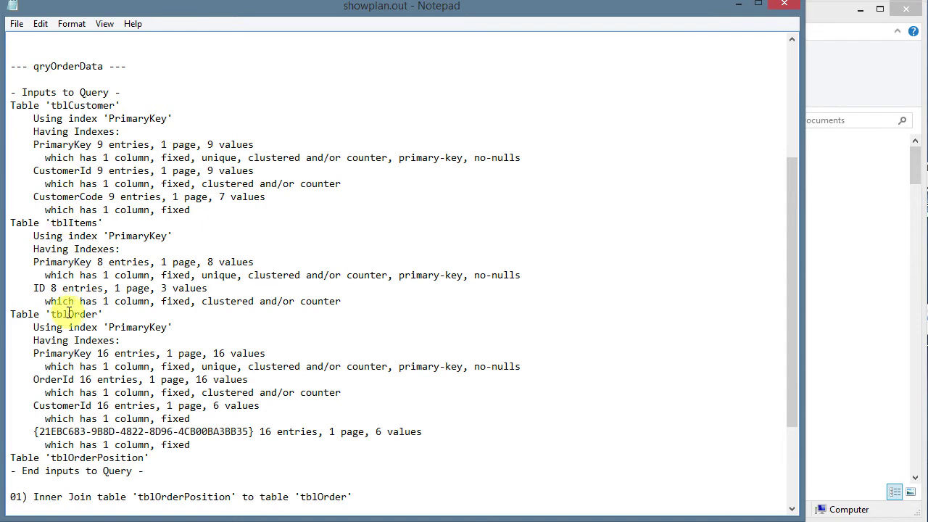
scroll(69, 314, "down", 1)
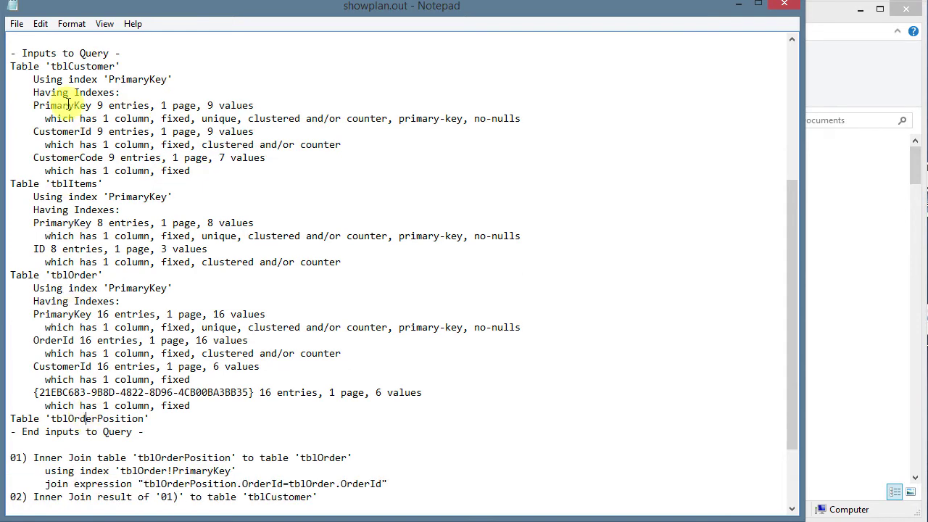
left_click_drag(26, 106, 260, 158)
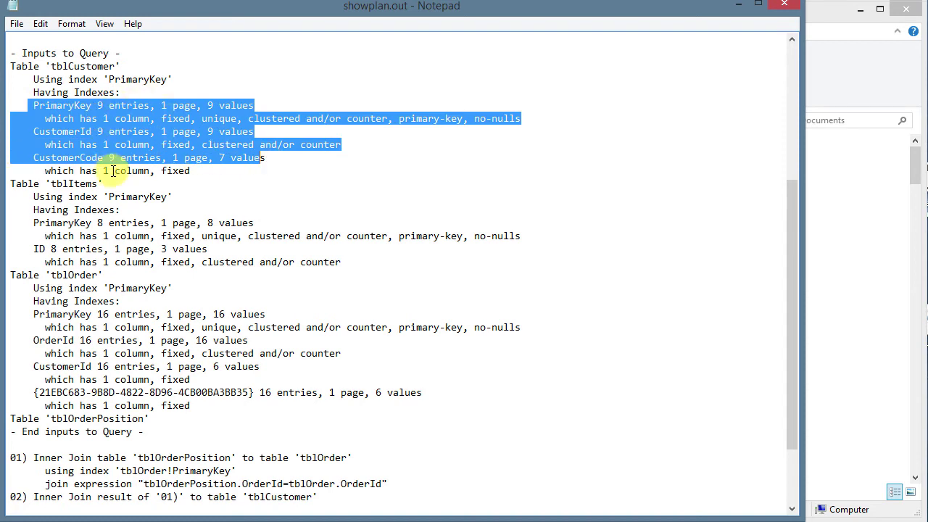
left_click(213, 170)
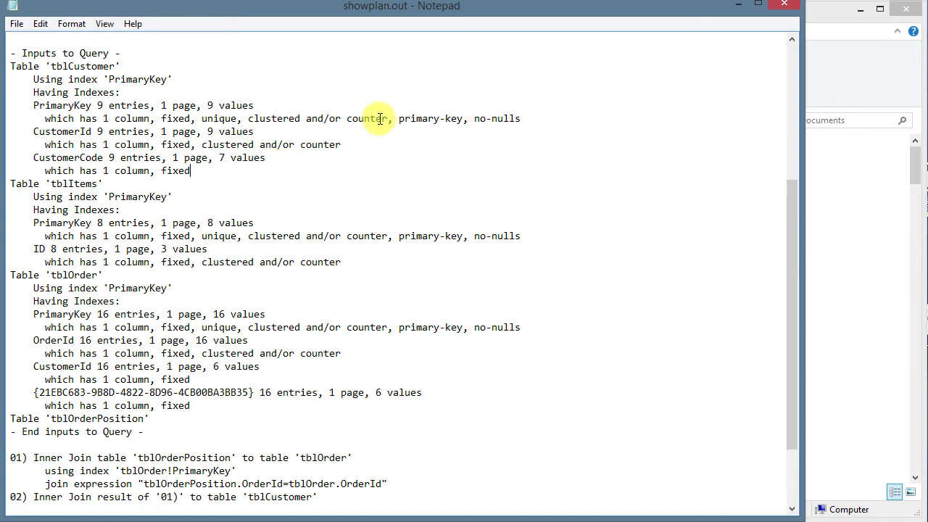
left_click_drag(398, 120, 559, 119)
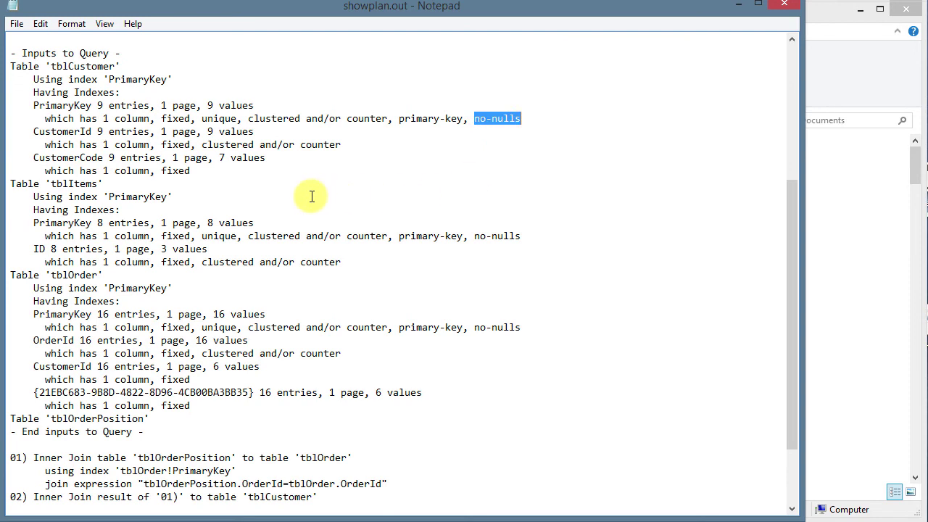
left_click_drag(236, 168, 3, 105)
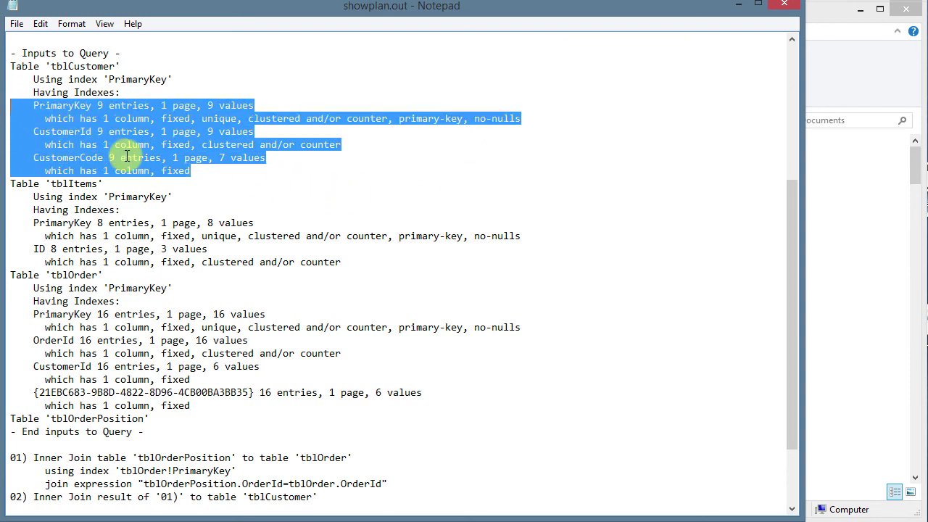
left_click(193, 196)
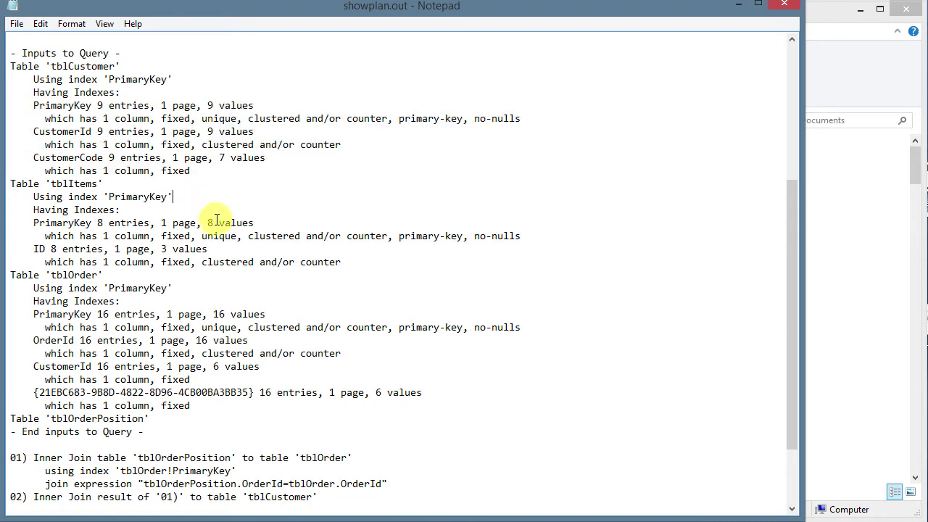
scroll(241, 227, "down", 1)
scroll(241, 227, "down", 1)
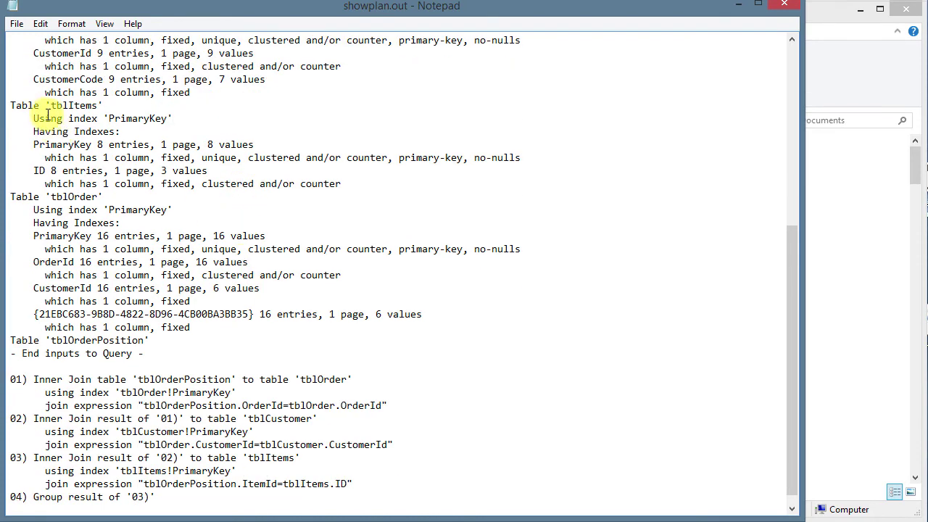
scroll(128, 259, "down", 1)
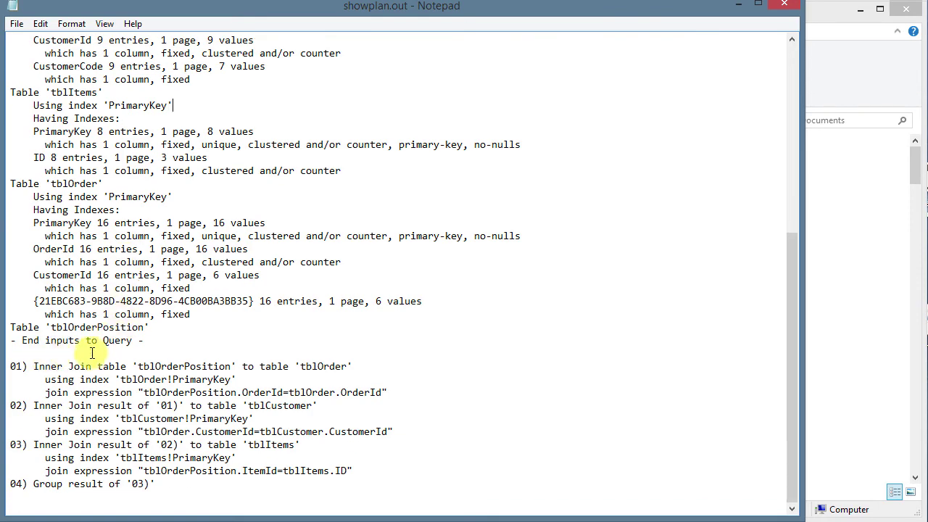
left_click_drag(144, 340, 233, 253)
scroll(232, 253, "down", 3)
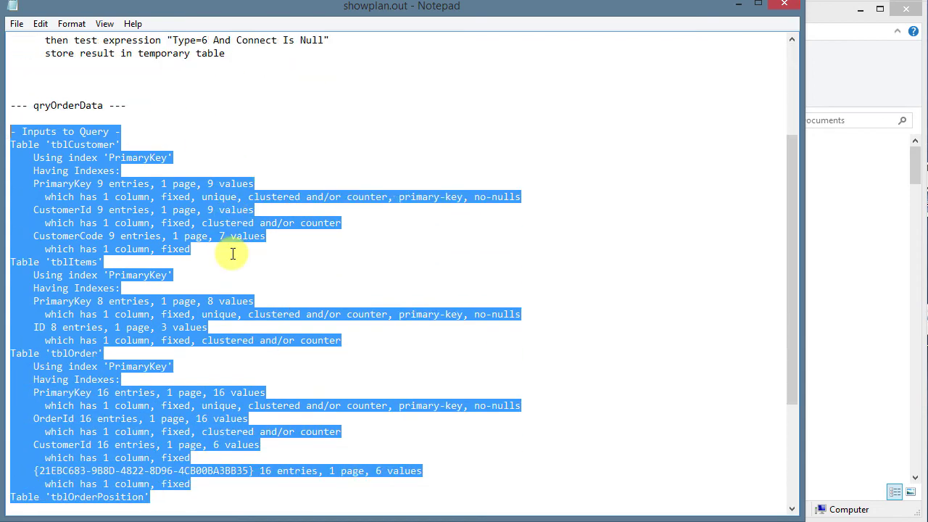
scroll(233, 253, "down", 2)
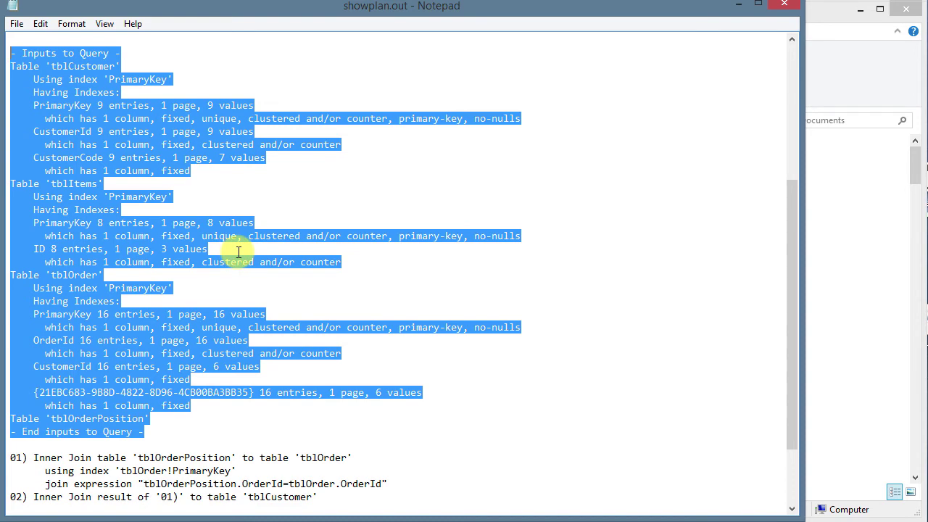
left_click(224, 366)
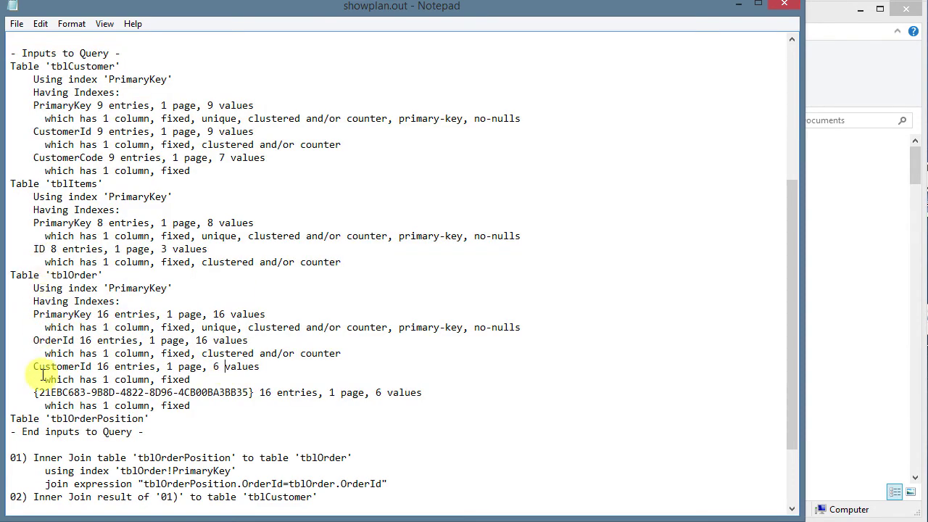
left_click(181, 432)
scroll(184, 435, "down", 3)
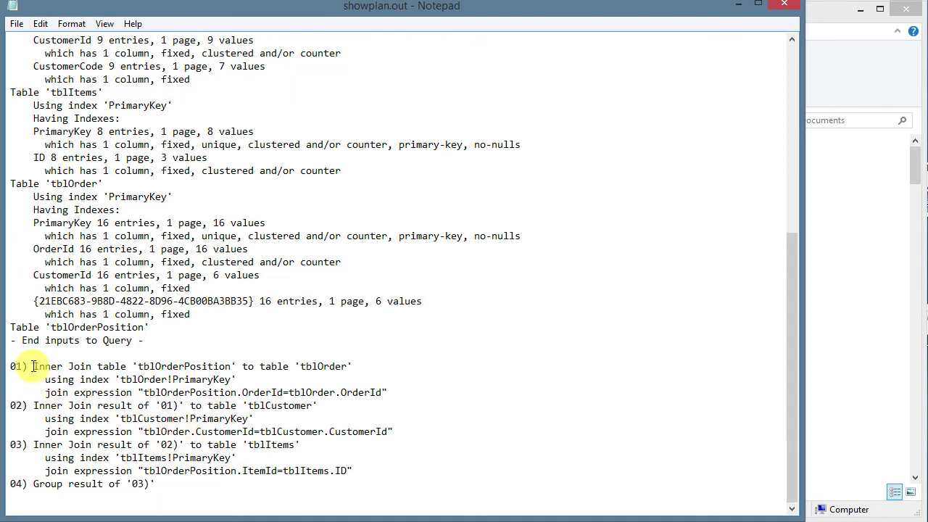
left_click_drag(32, 367, 128, 366)
left_click_drag(42, 380, 116, 379)
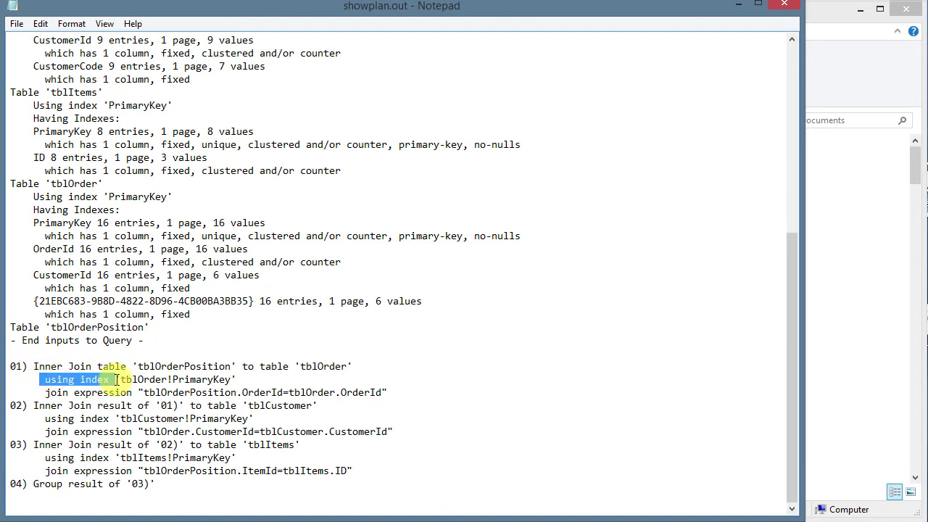
left_click_drag(33, 366, 92, 366)
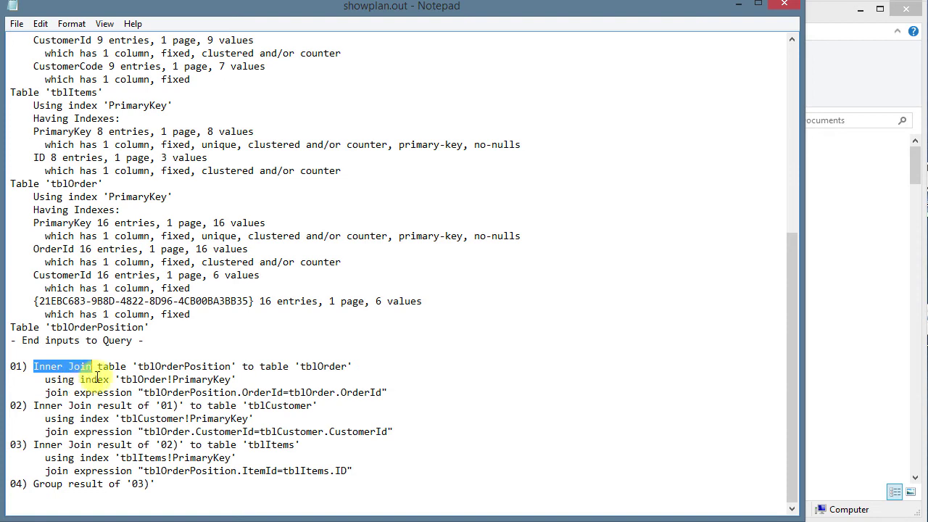
left_click_drag(109, 379, 45, 380)
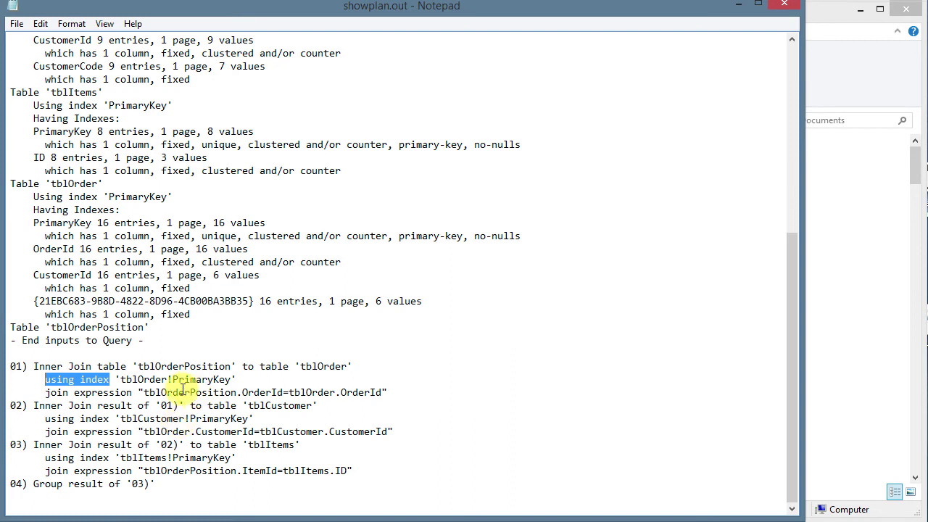
left_click_drag(143, 393, 388, 392)
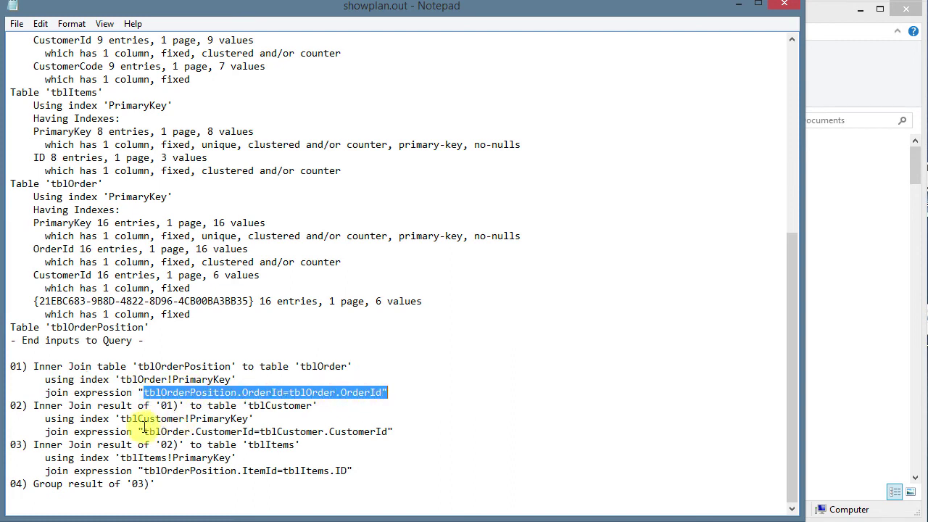
left_click_drag(139, 431, 408, 431)
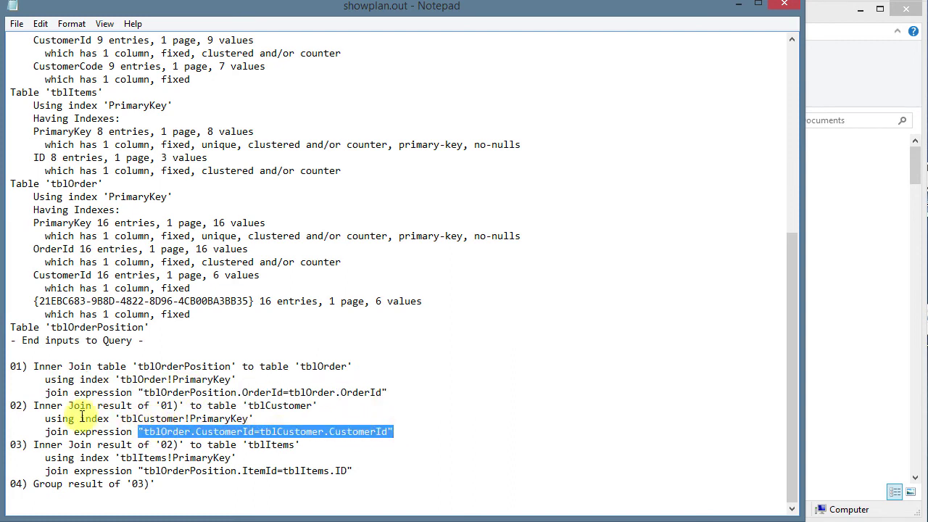
left_click_drag(45, 418, 255, 419)
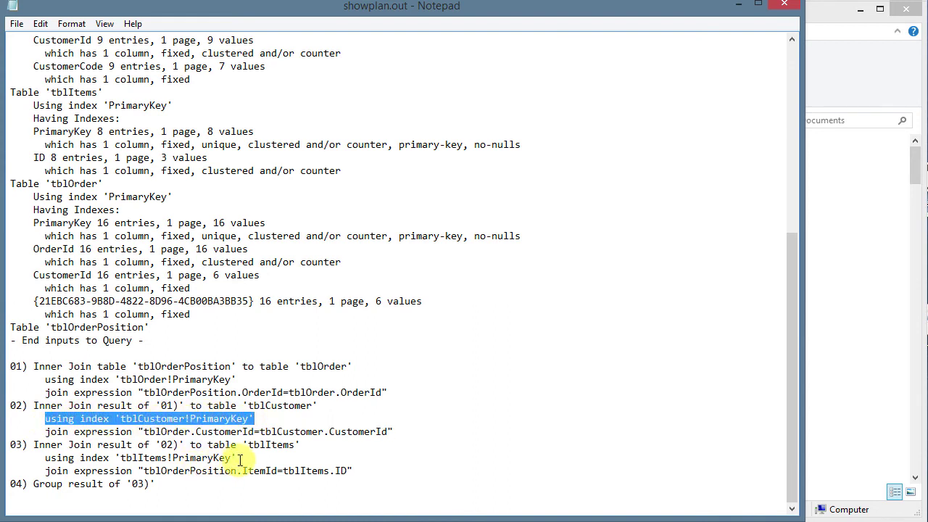
left_click_drag(236, 457, 115, 458)
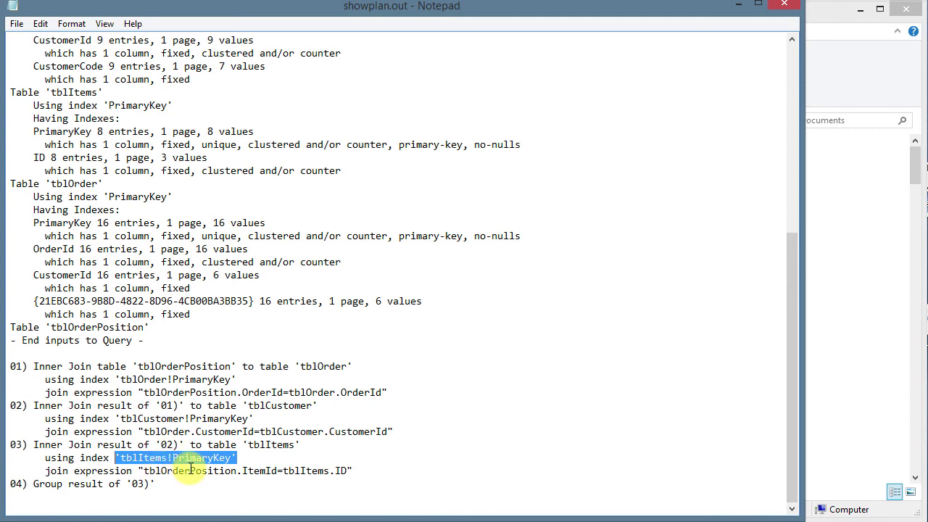
left_click(185, 491)
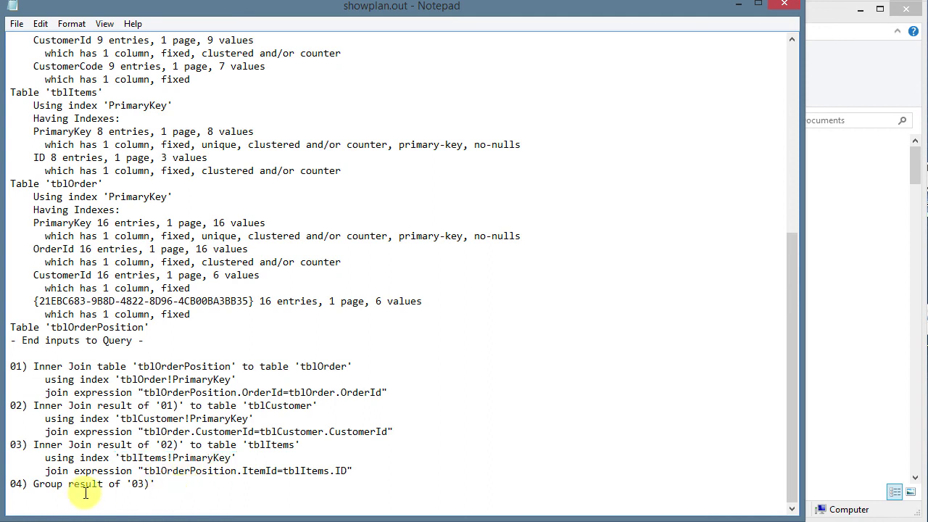
left_click_drag(33, 483, 158, 484)
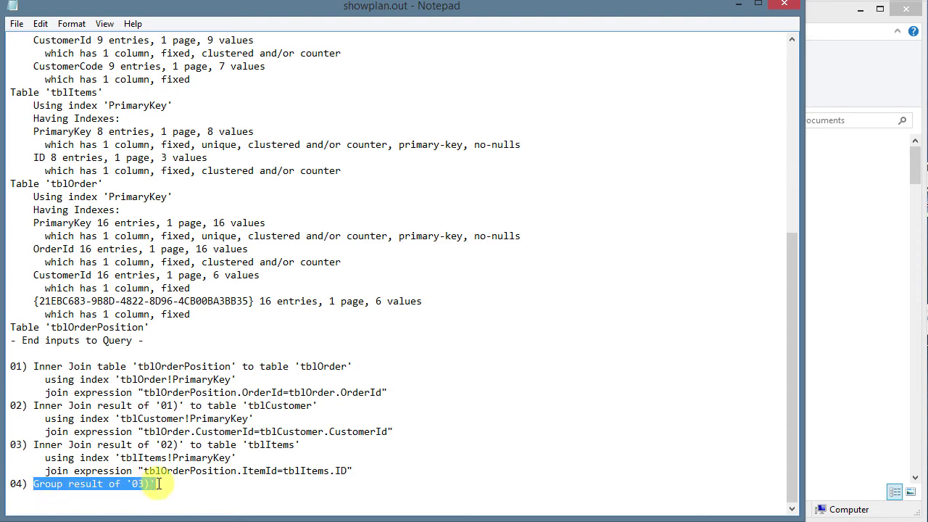